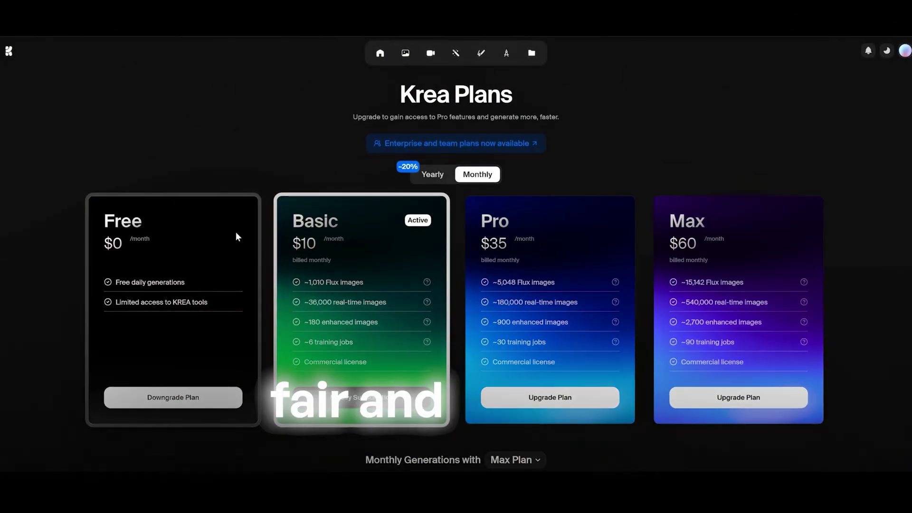
scroll(235, 232, down, 3)
scroll(235, 233, up, 3)
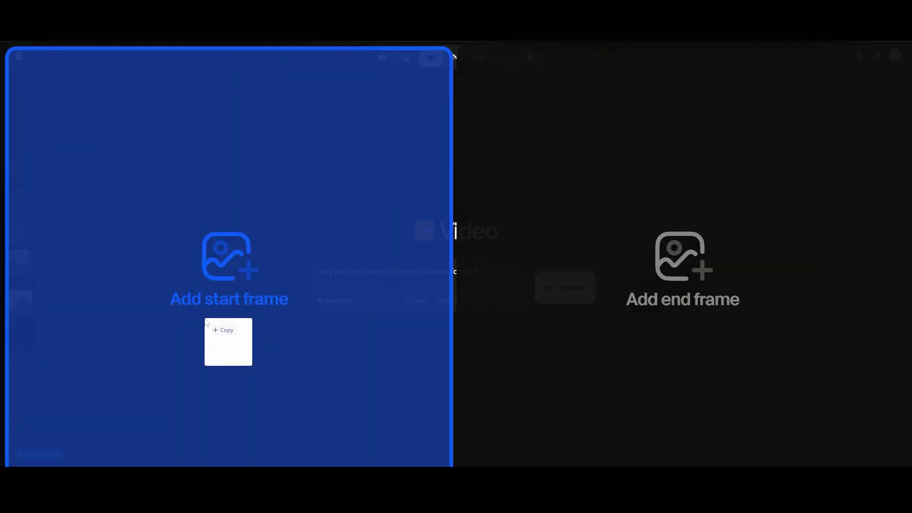
Add the villa image as the video's start frame and generate with the prompt "very slow and smooth camera pushes forward"
drag(208, 327, 207, 328)
mouse_move(334, 301)
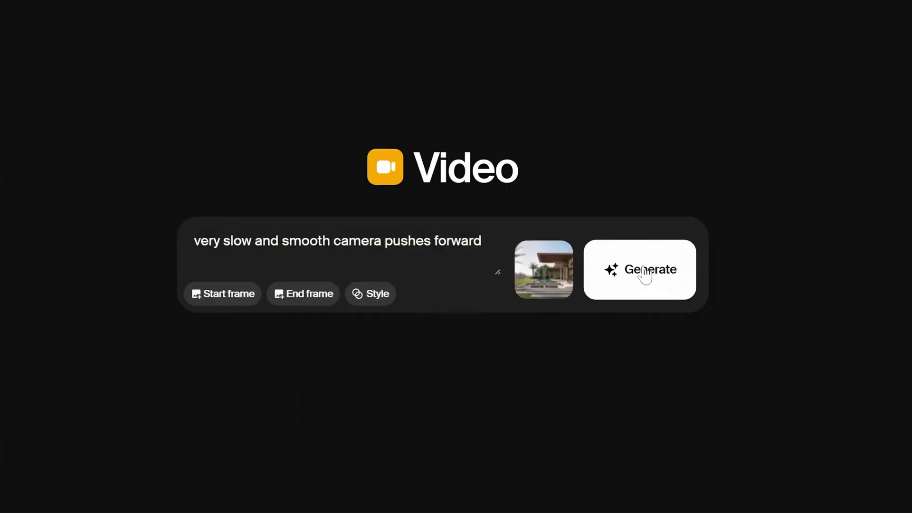
click(644, 275)
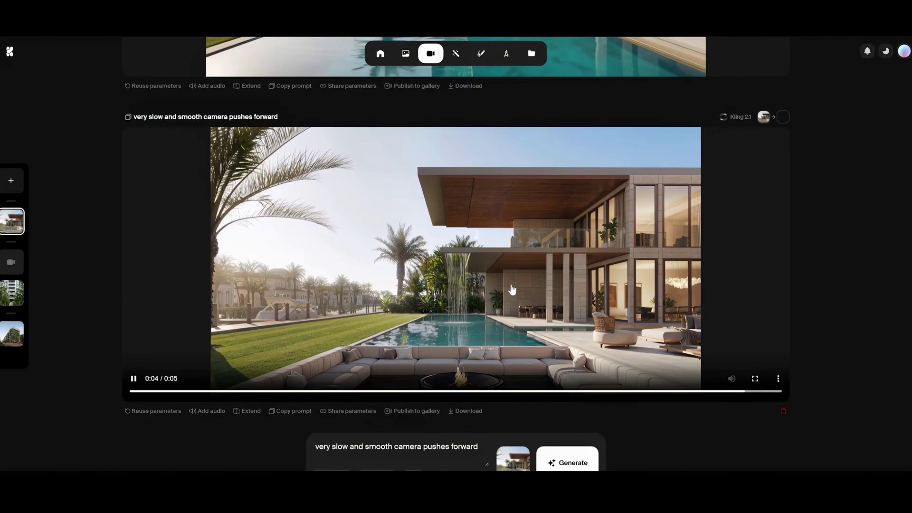
Browse the available video generation models and view the generated villa clips
click(333, 470)
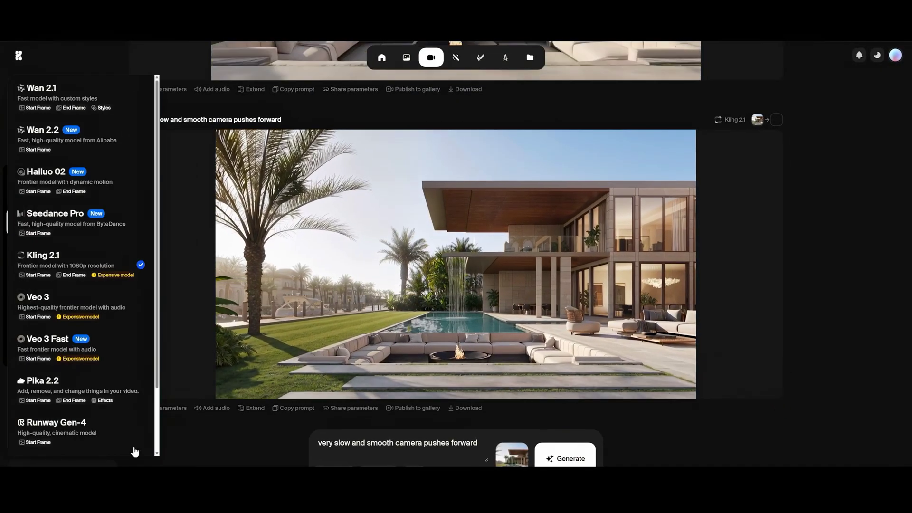
click(623, 259)
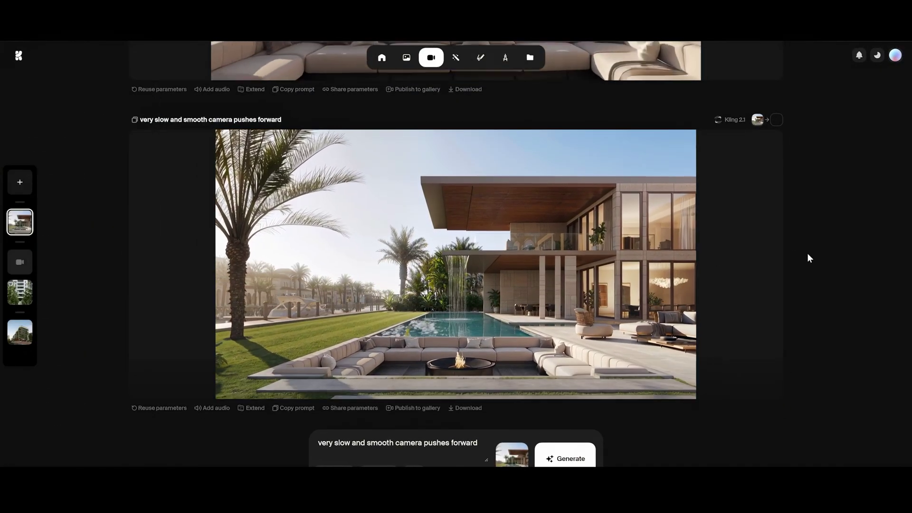
click(77, 446)
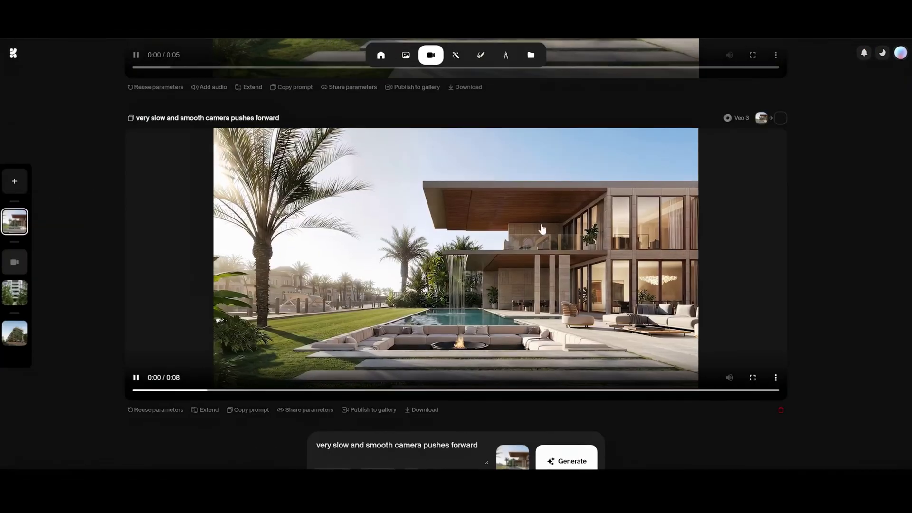
scroll(544, 240, up, 1)
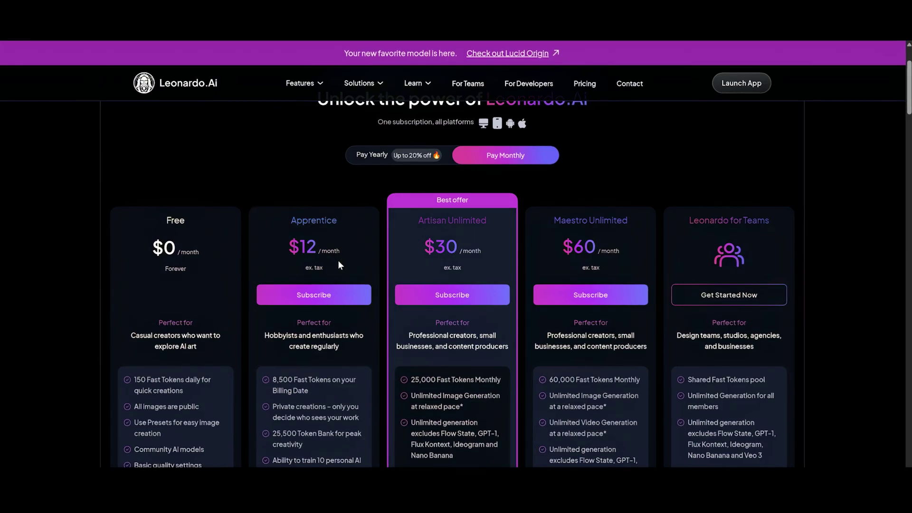
scroll(337, 261, up, 1)
scroll(338, 260, down, 1)
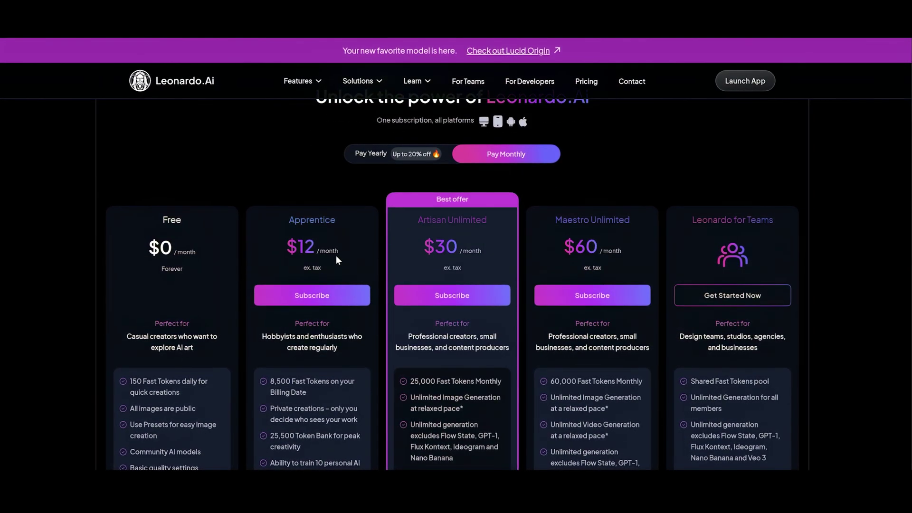
scroll(335, 255, down, 1)
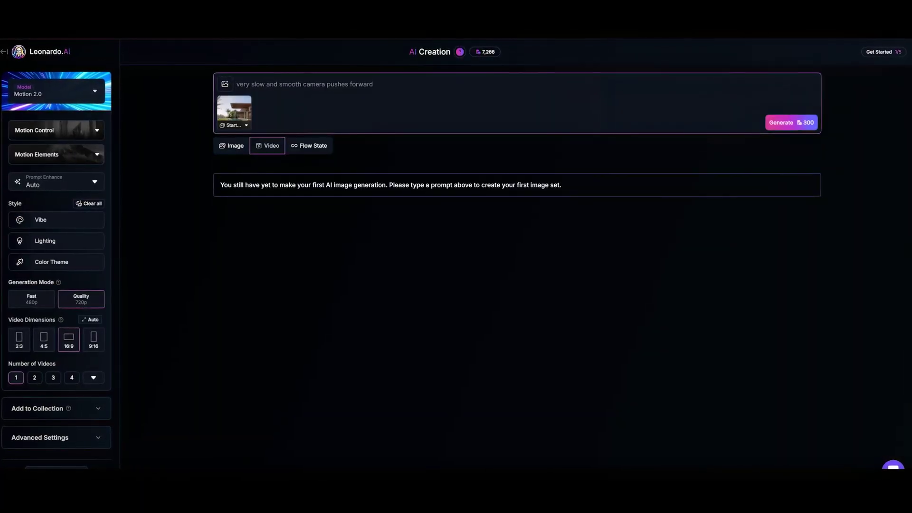
Generate one 16:9, 720p Motion 2.0 video from the villa image in Leonardo.Ai and play the result enlarged
click(785, 125)
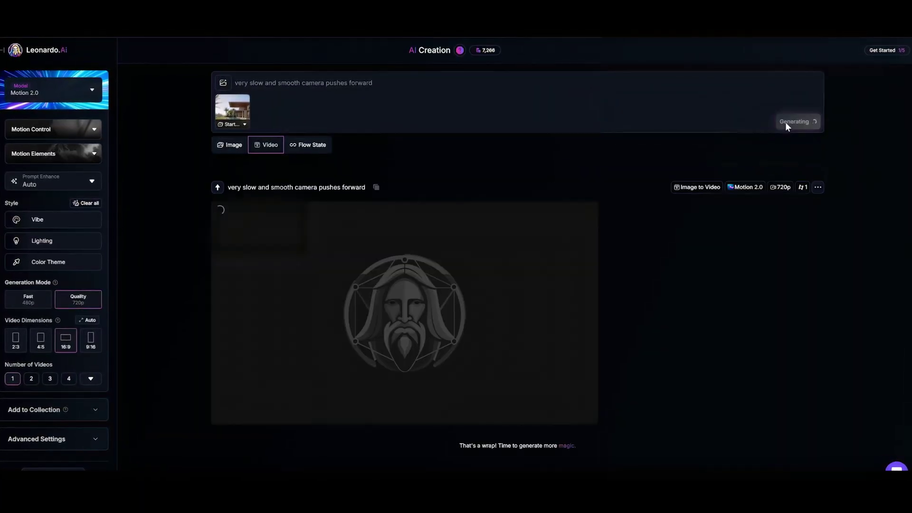
click(488, 50)
click(487, 50)
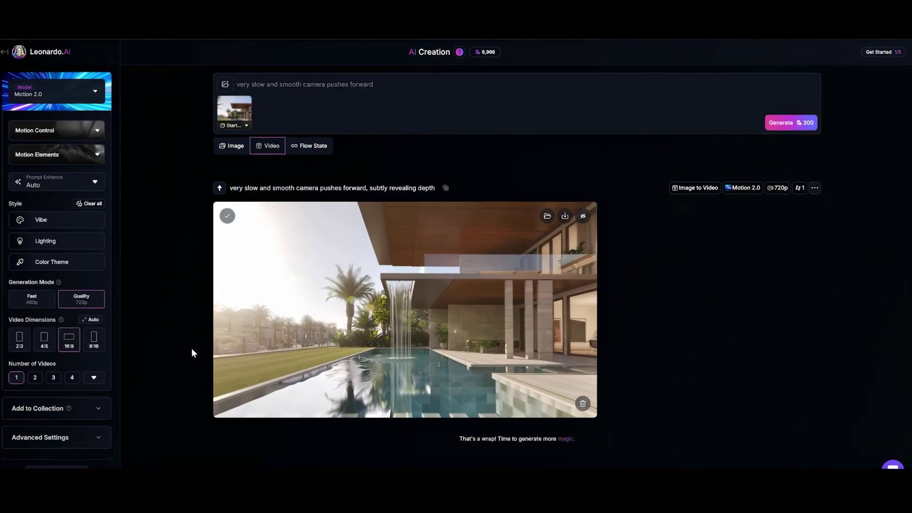
click(575, 338)
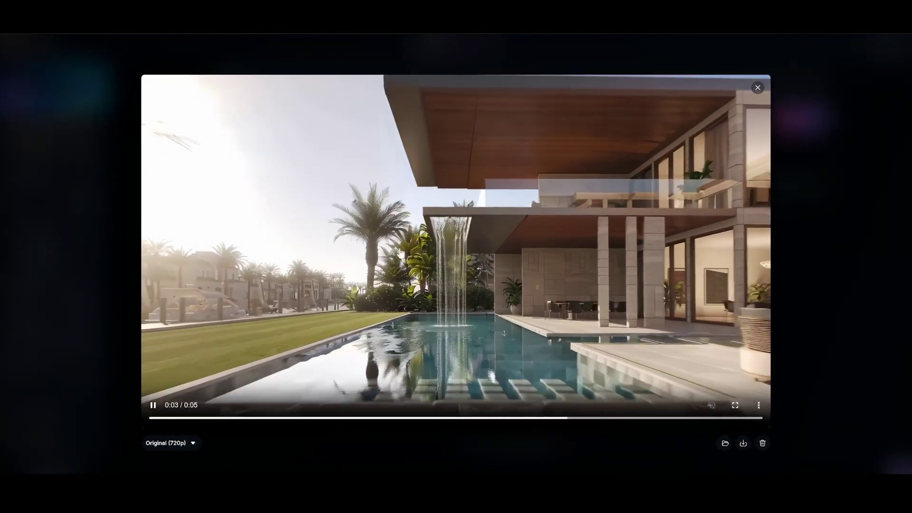
key(Escape)
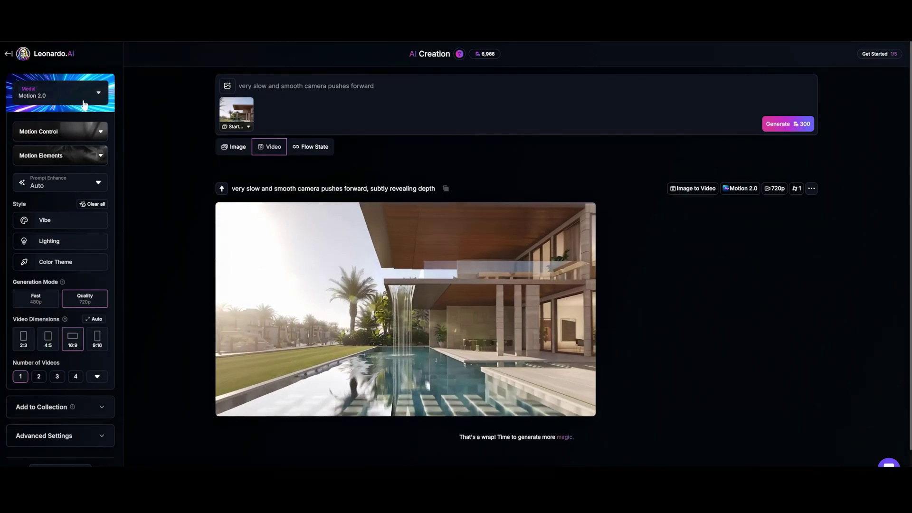
Look through the featured video models, including Veo 3, and close the model selection
click(60, 94)
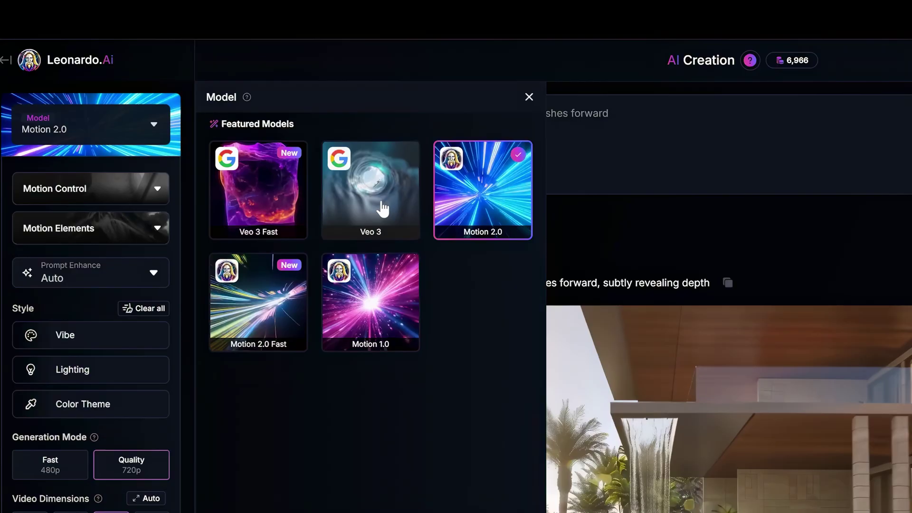
click(383, 208)
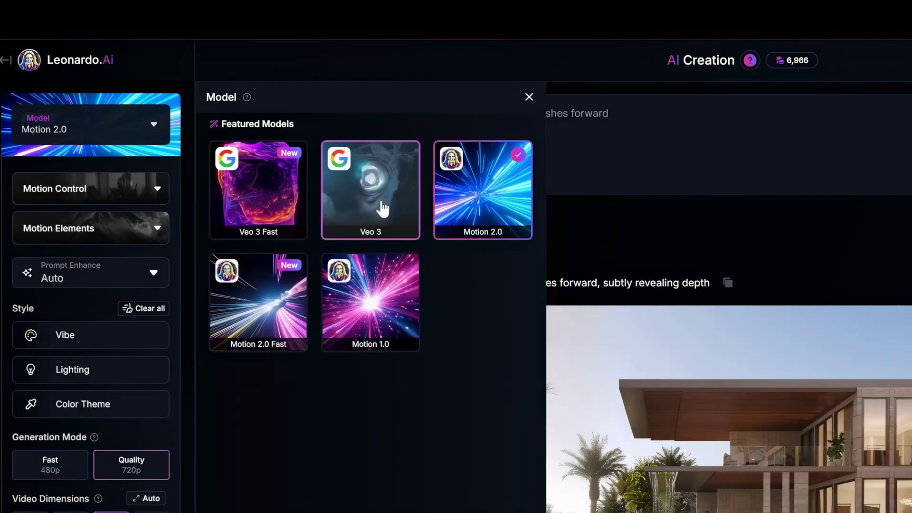
click(529, 97)
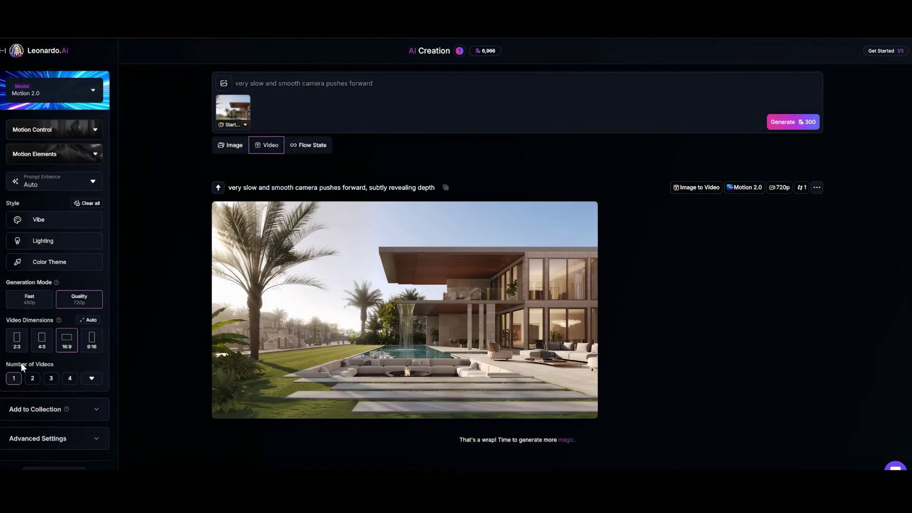
Set the number of videos to 4, generate them from the same villa image and prompt, and review the resulting clips
click(70, 377)
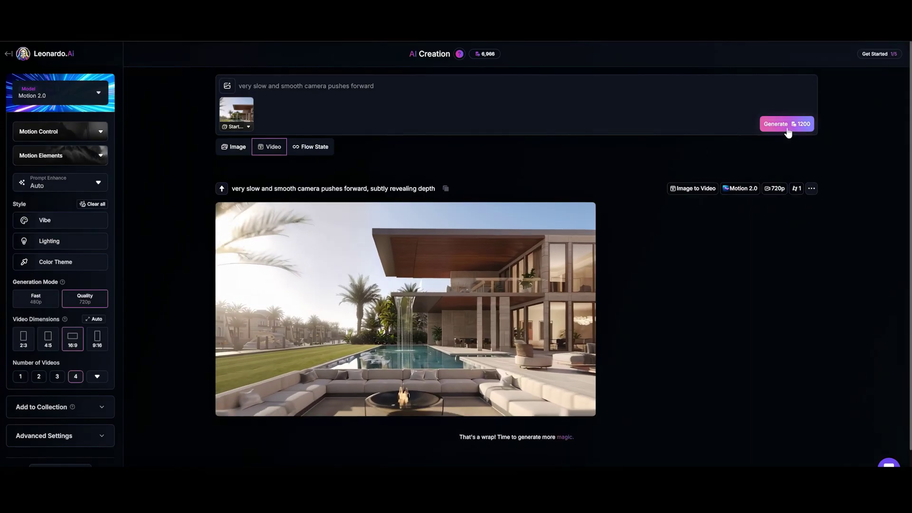
click(786, 124)
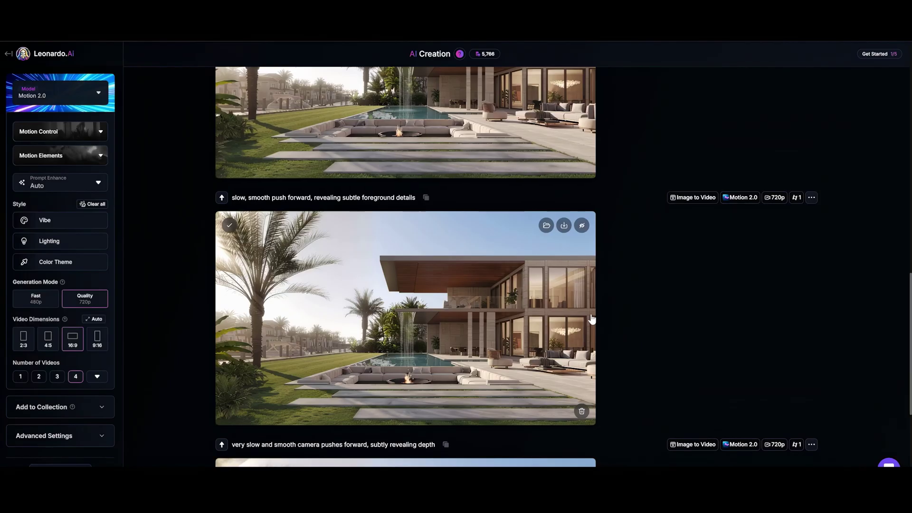
scroll(592, 319, up, 6)
scroll(592, 319, up, 3)
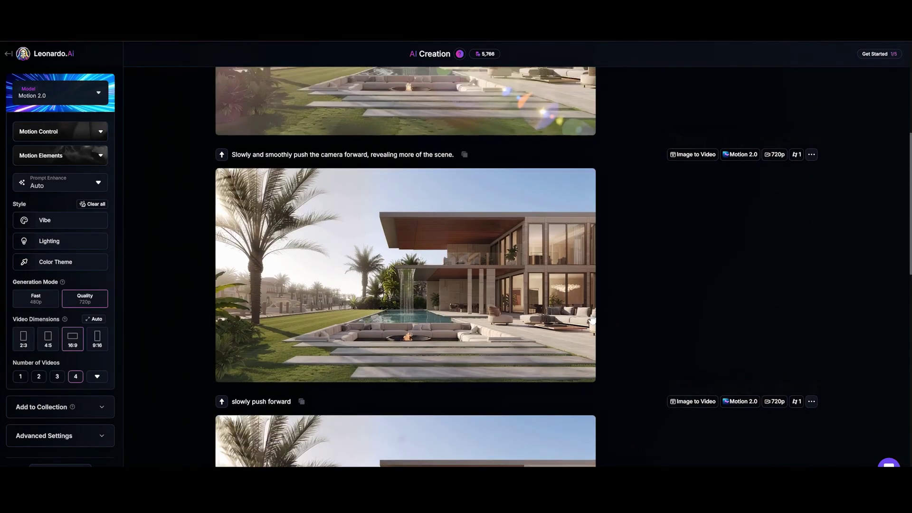
scroll(522, 270, down, 5)
scroll(521, 271, up, 8)
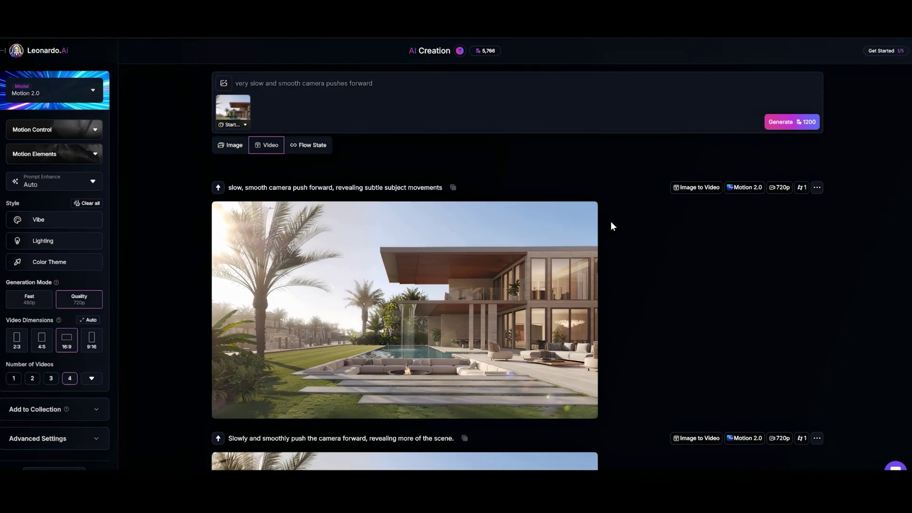
scroll(610, 222, down, 4)
scroll(610, 226, down, 10)
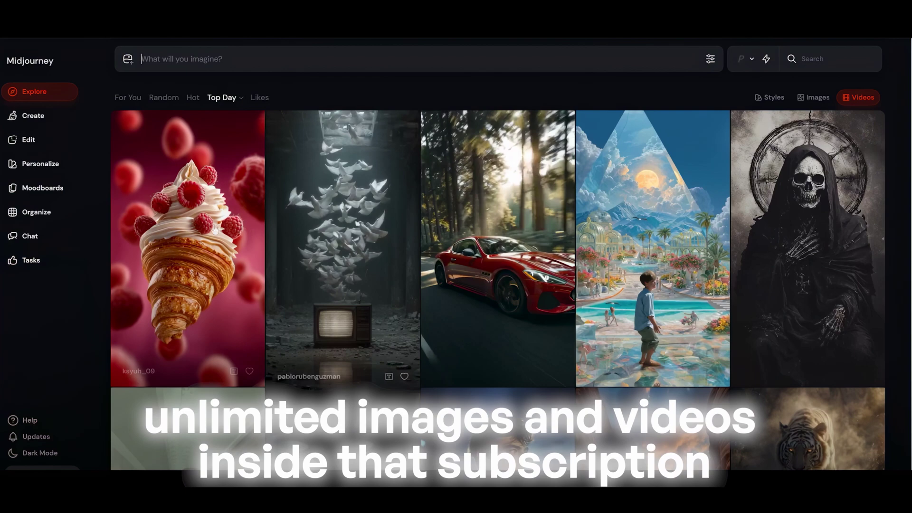
Start a new creation in Midjourney and upload the villa image as its starting frame
scroll(301, 172, down, 4)
scroll(301, 171, down, 6)
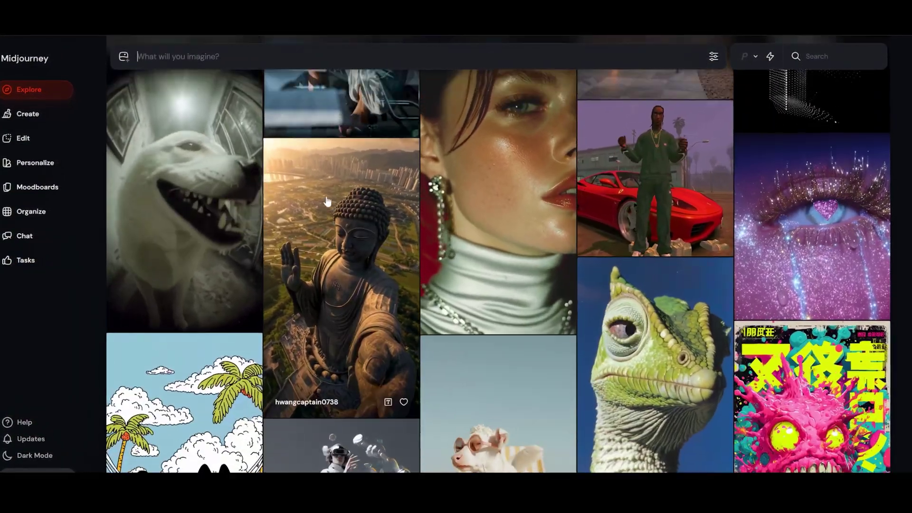
scroll(266, 176, up, 15)
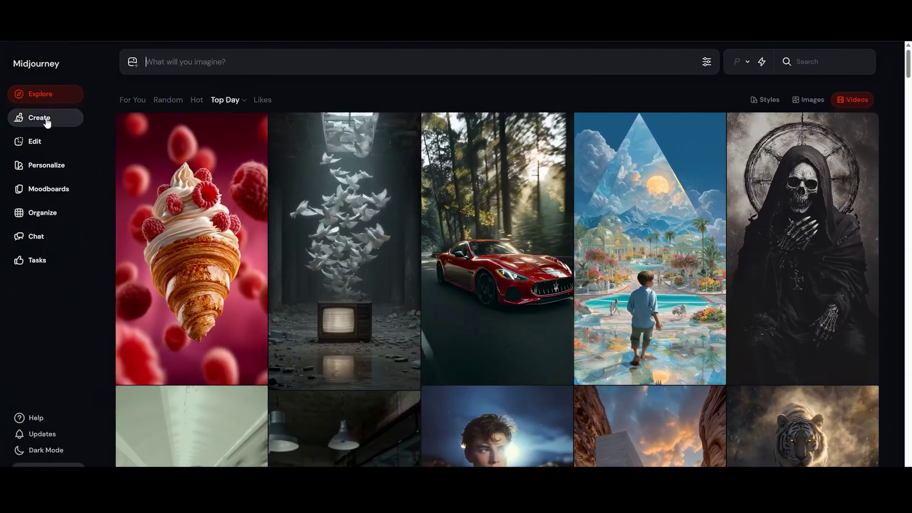
click(59, 122)
click(130, 65)
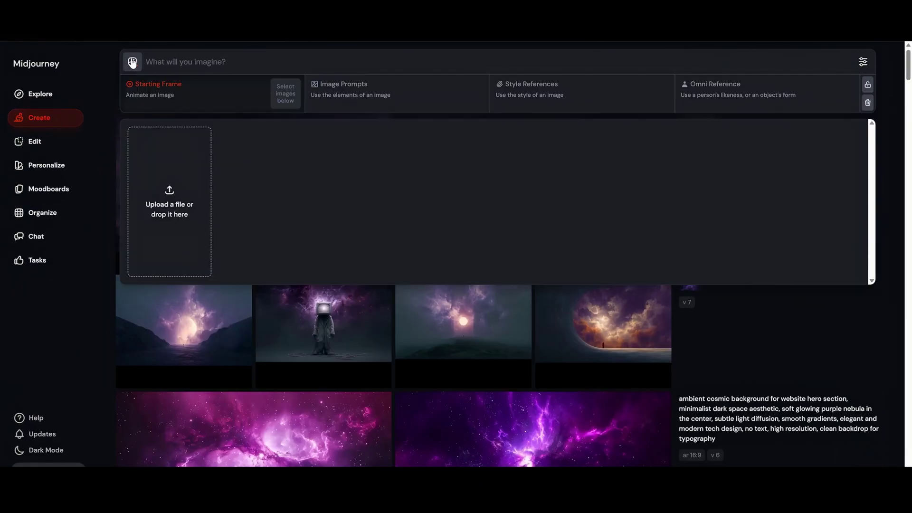
drag(228, 114, 185, 185)
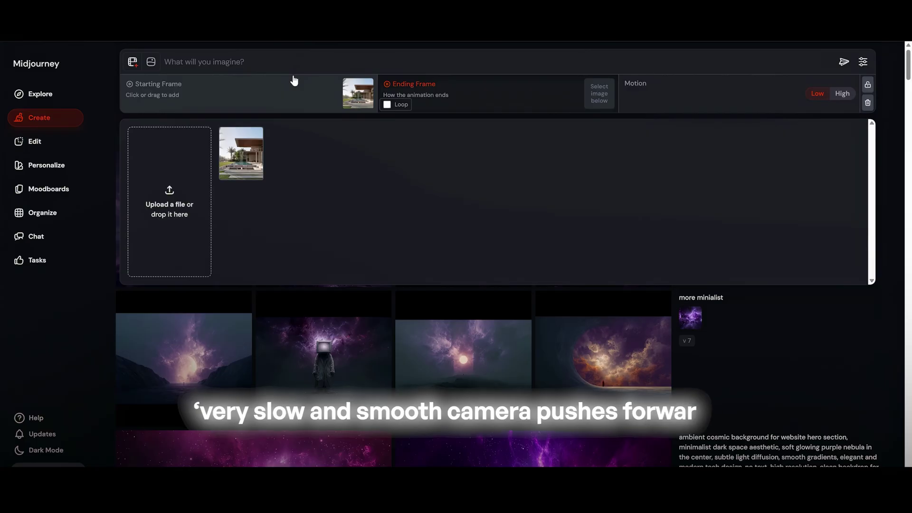
Animate the starting frame with the prompt "very slow and smooth camera pushes forward" and open one of the resulting videos
click(335, 53)
text(very slow and smooth camera pushes forward)
click(842, 64)
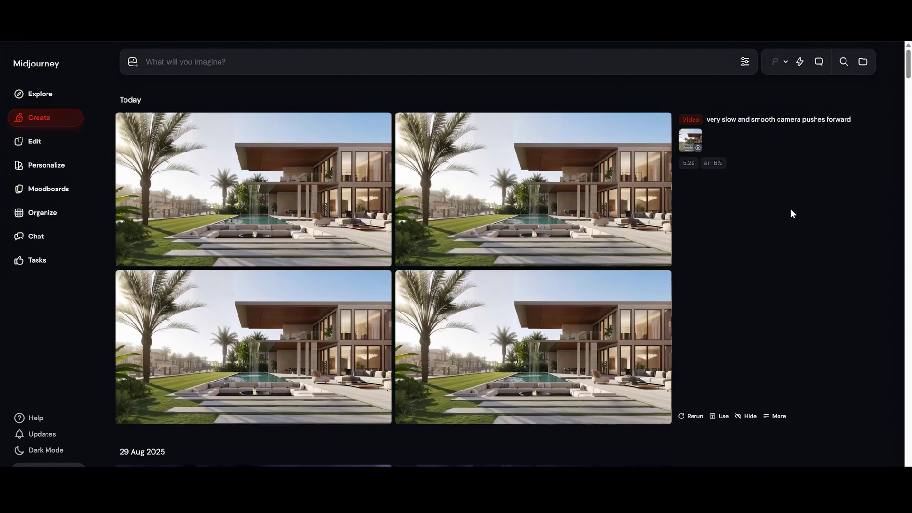
click(503, 279)
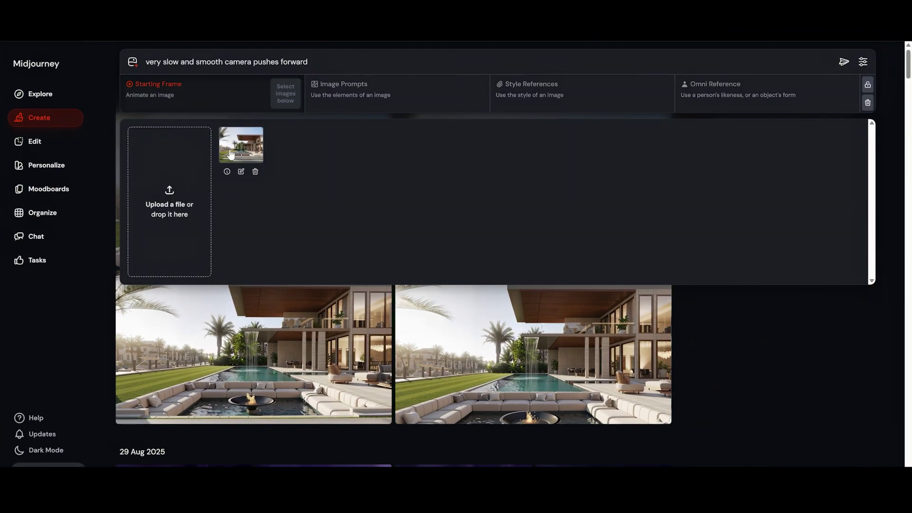
Use the landscape villa image as the starting frame and submit another video with the same camera-push prompt
click(230, 154)
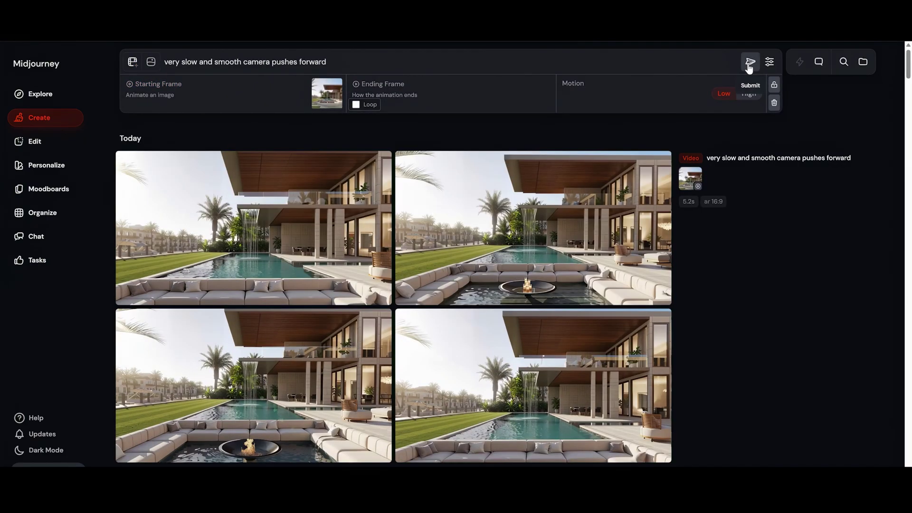
click(748, 66)
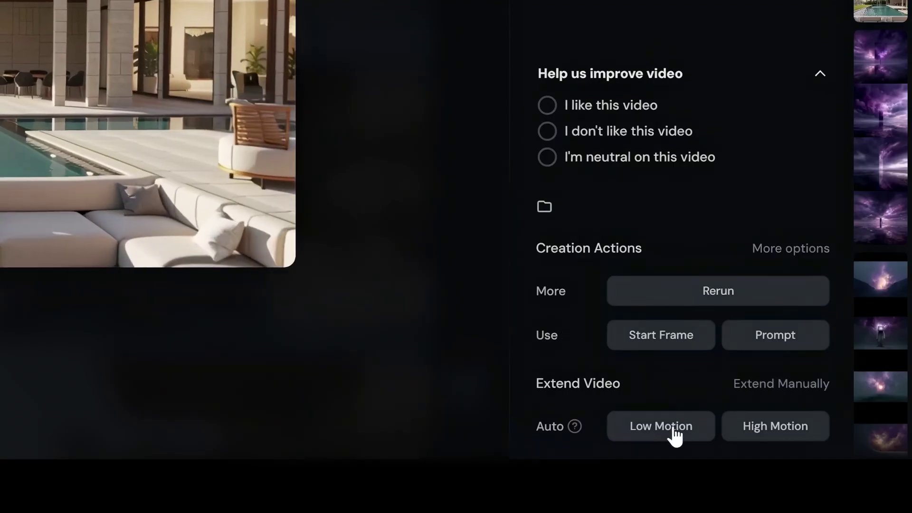
Extend the chosen villa video automatically with Low Motion and view one of the extended clips
click(674, 435)
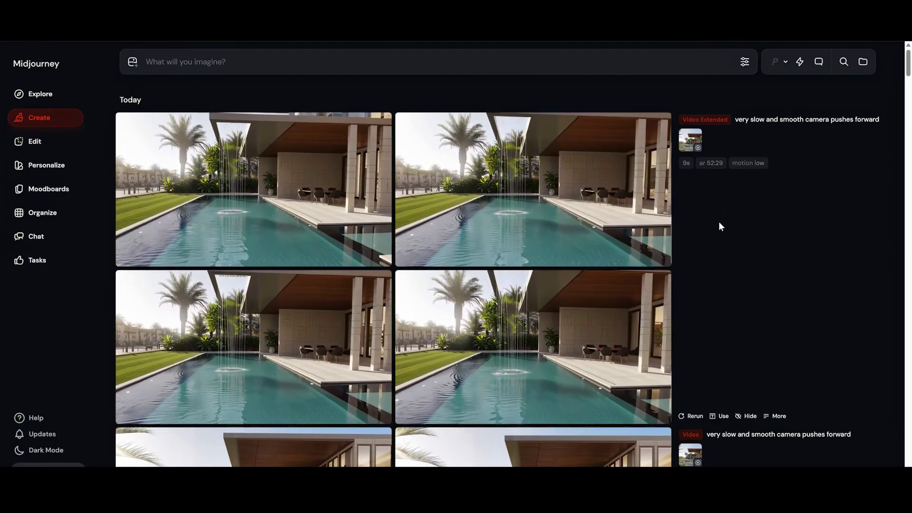
click(460, 286)
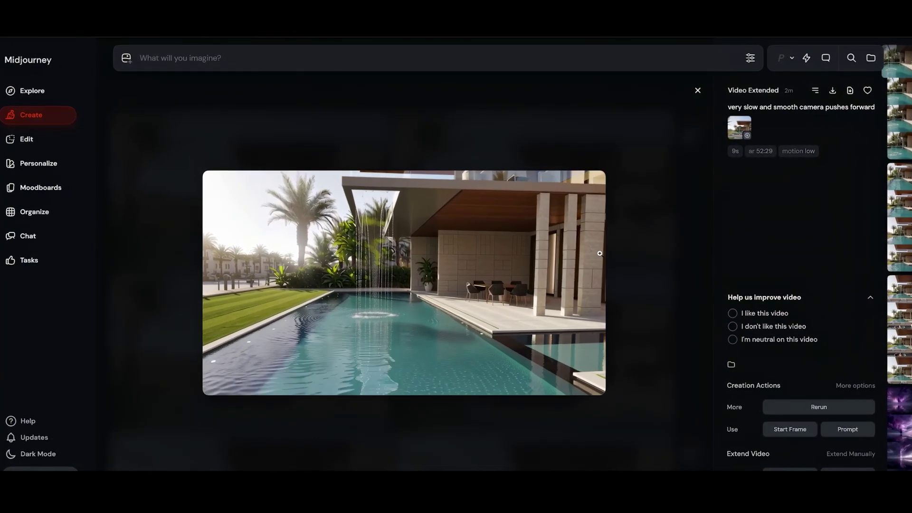
click(599, 253)
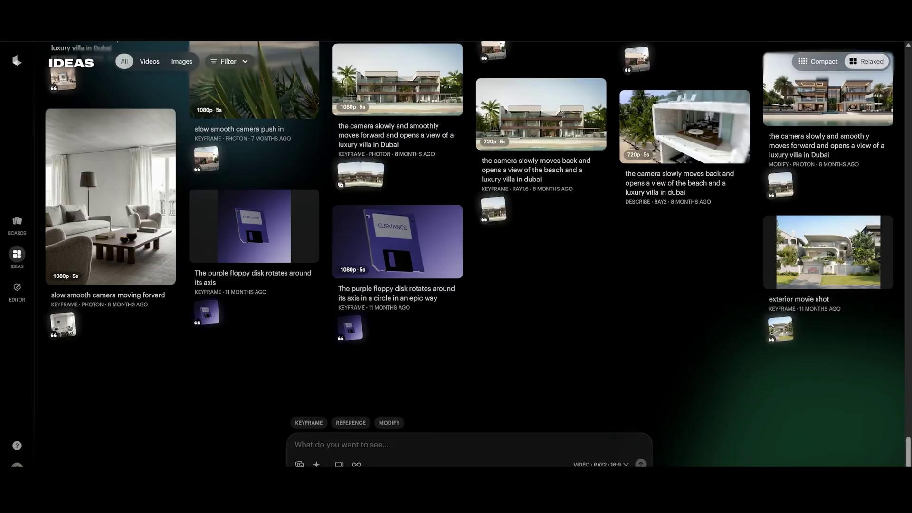
In Luma, add the villa image as the start keyframe and enter "very slow and smooth camera pushes forward" with the Zoom In camera motion
drag(427, 465, 317, 424)
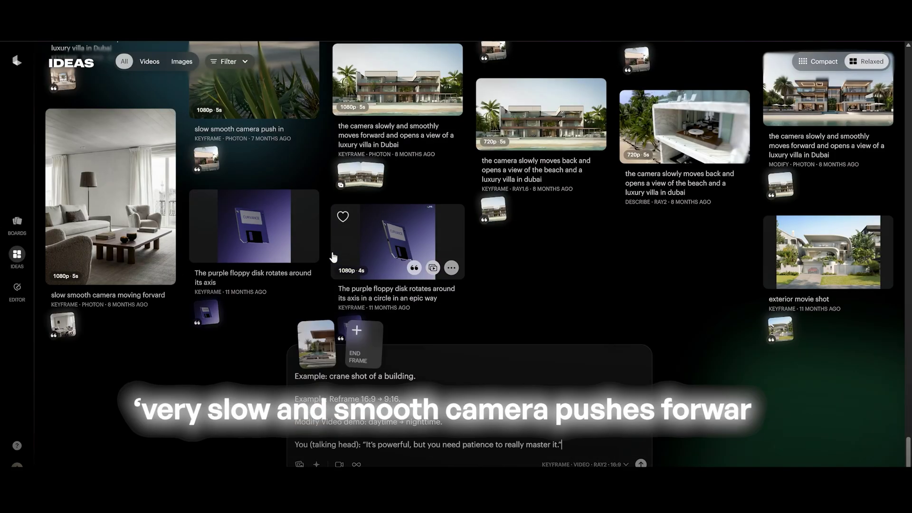
text(very slow and smooth camera pushes forward)
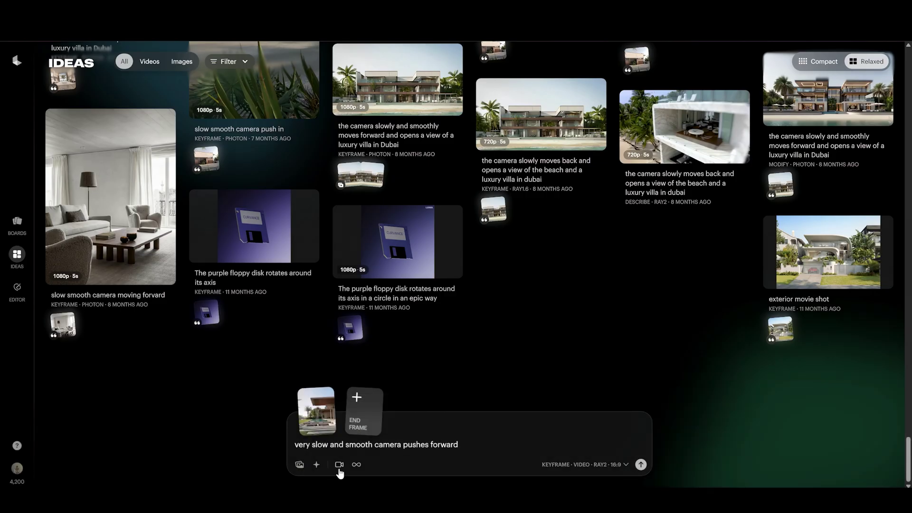
click(339, 467)
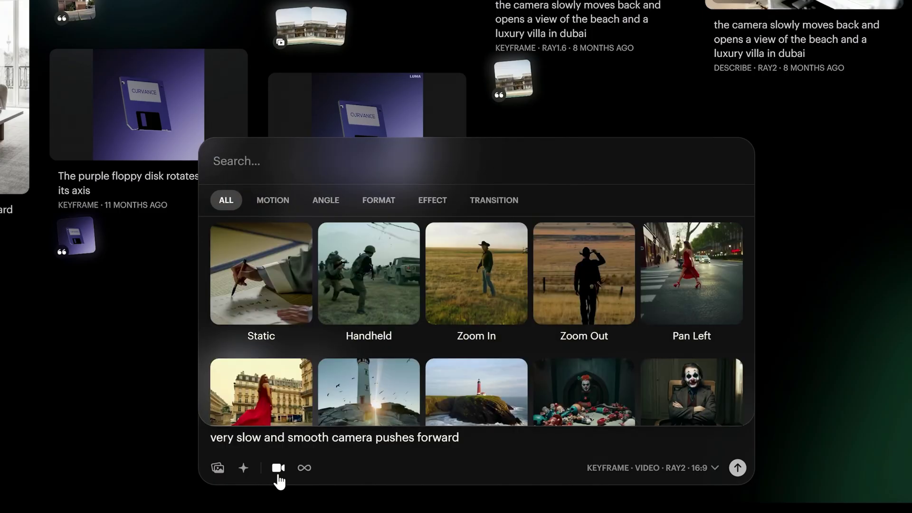
click(279, 474)
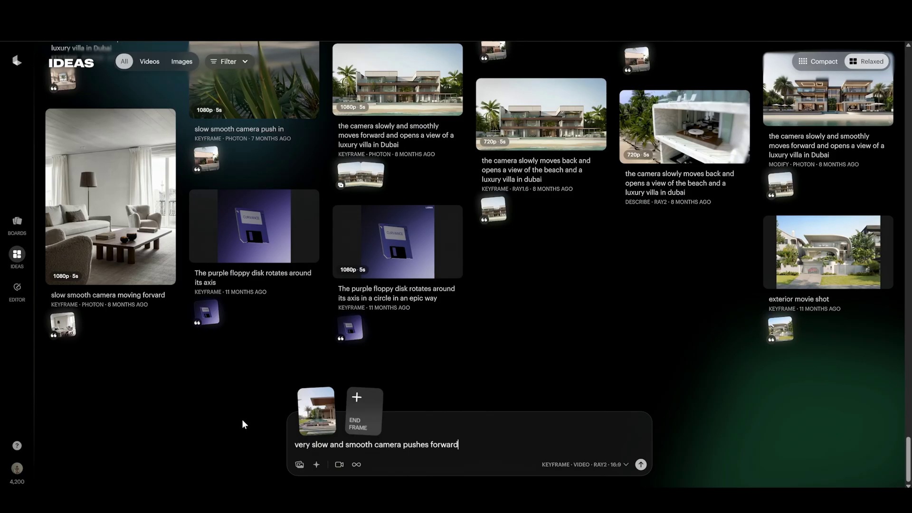
click(339, 465)
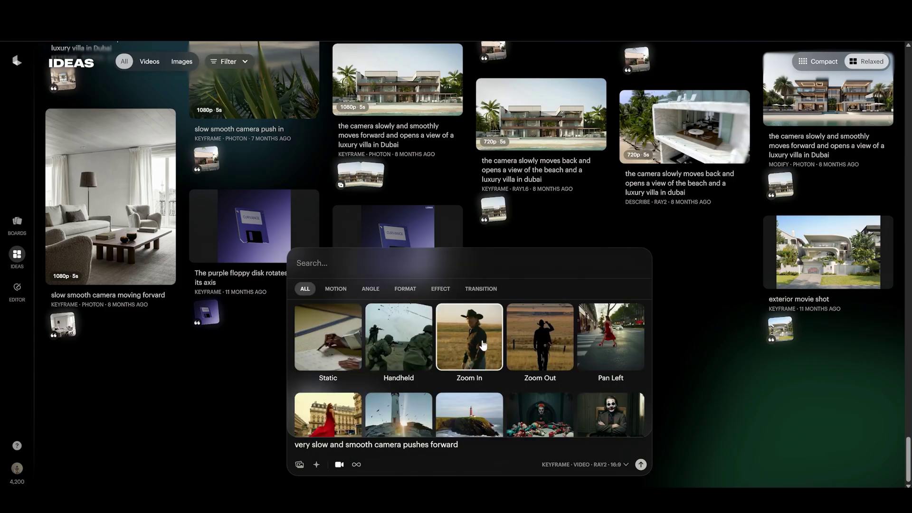
click(483, 344)
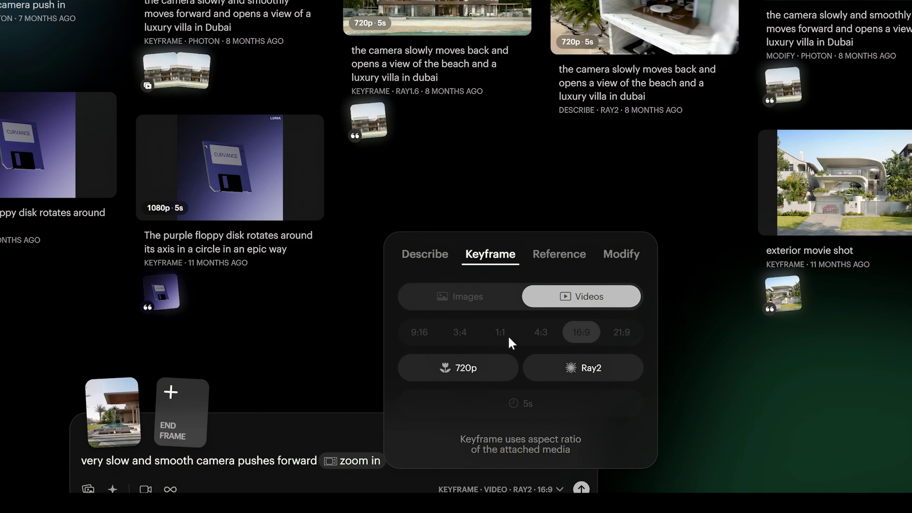
Set the keyframe video's resolution to 1080p, keep the Ray2 model and submit the generation
click(441, 372)
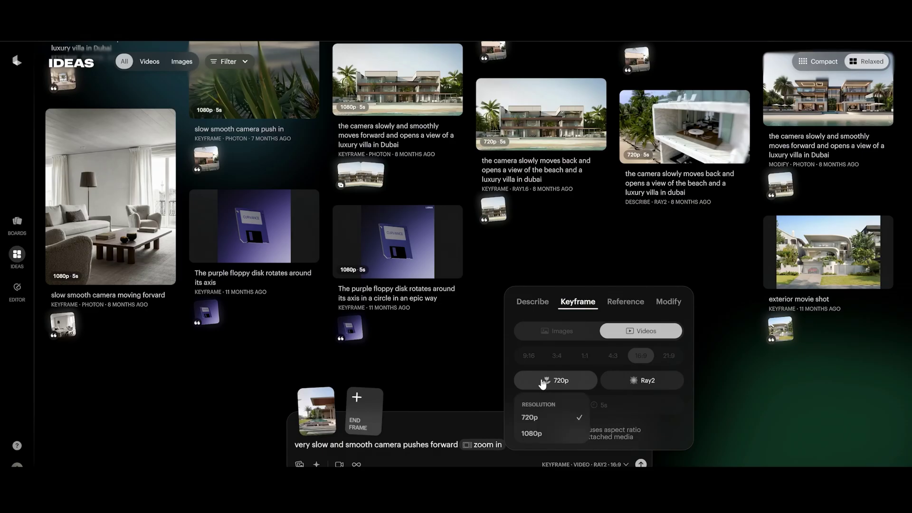
click(551, 433)
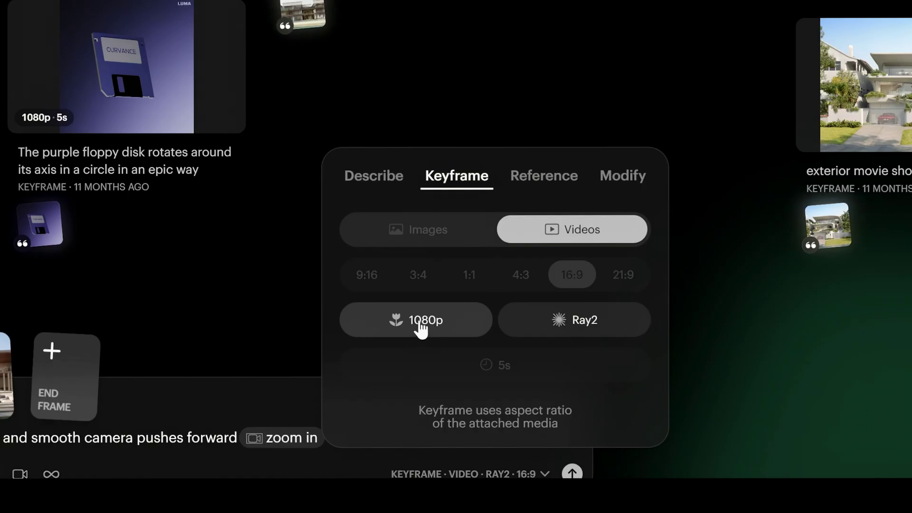
click(558, 328)
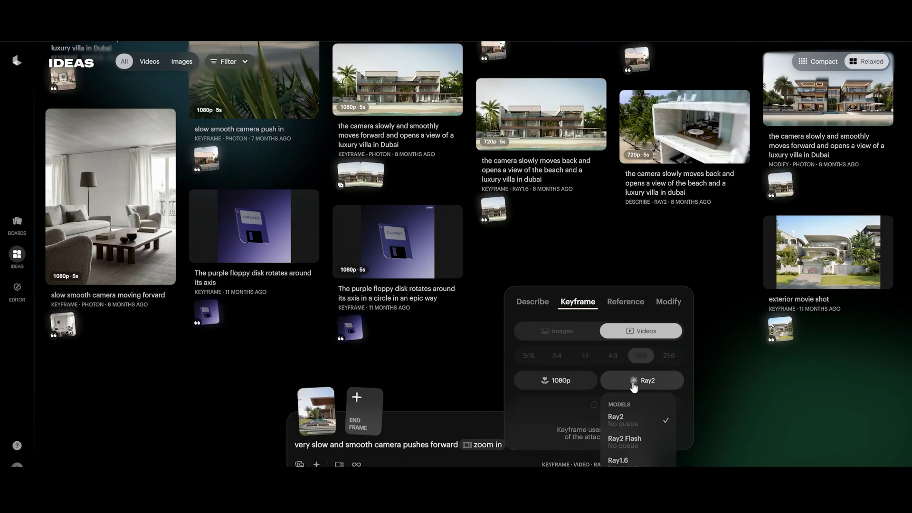
key(Escape)
key(Escape)
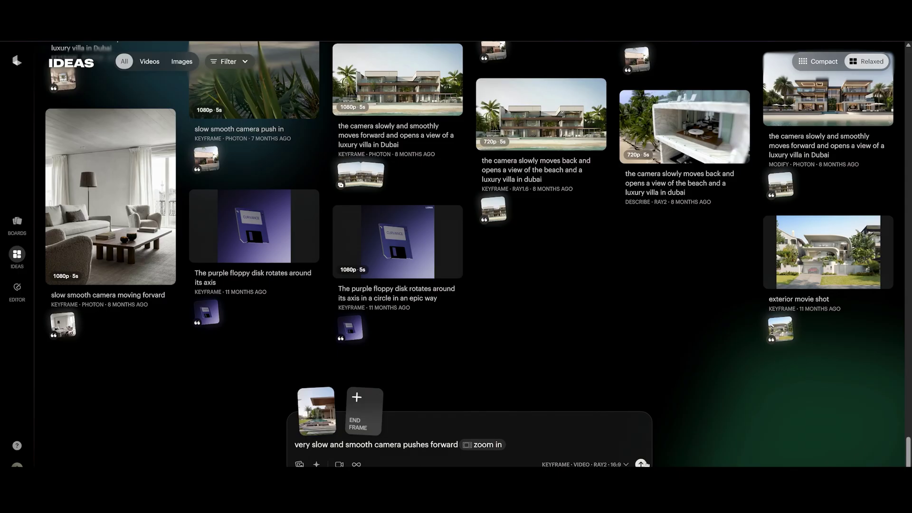
click(640, 464)
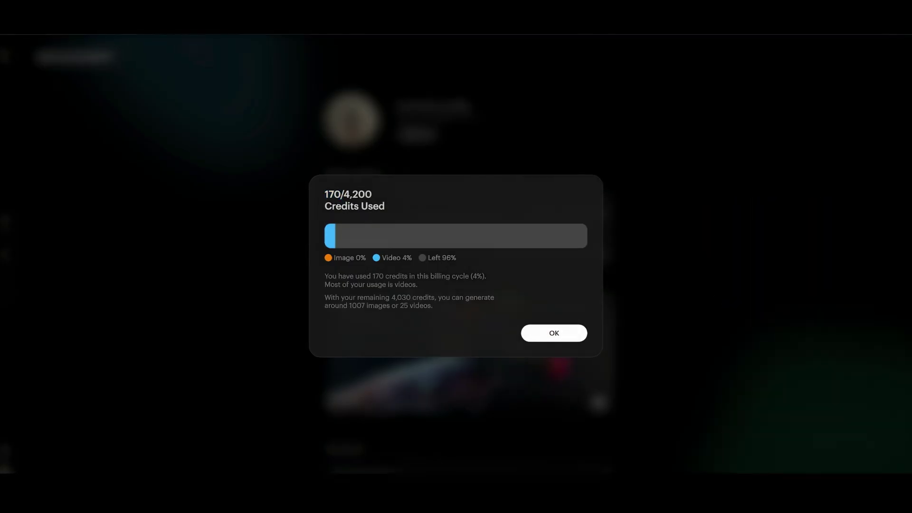
Review the credit usage and submit the villa keyframe again with only the prompt "very slow and smooth camera pushes forward"
drag(427, 305, 438, 307)
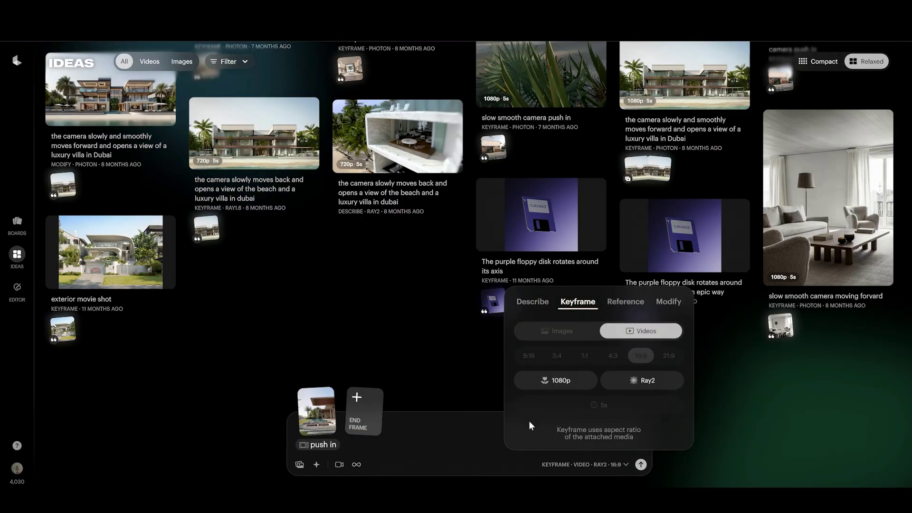
click(460, 395)
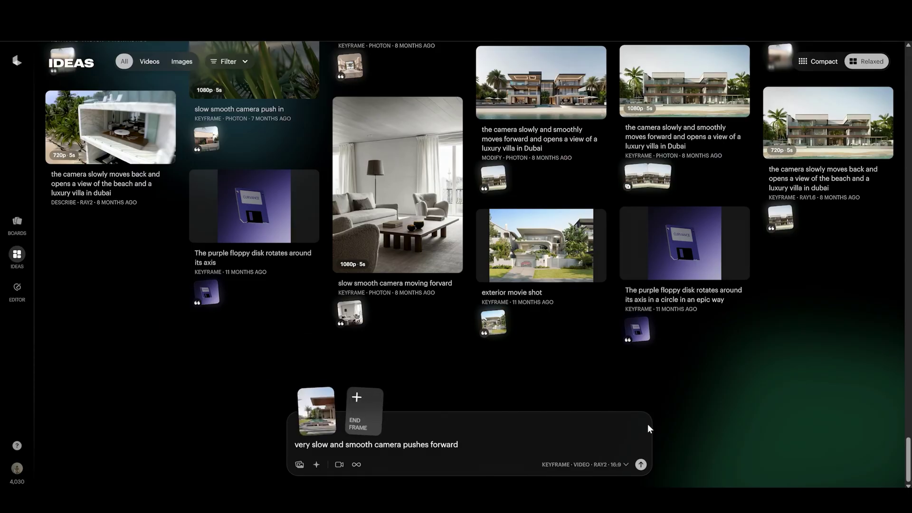
click(641, 464)
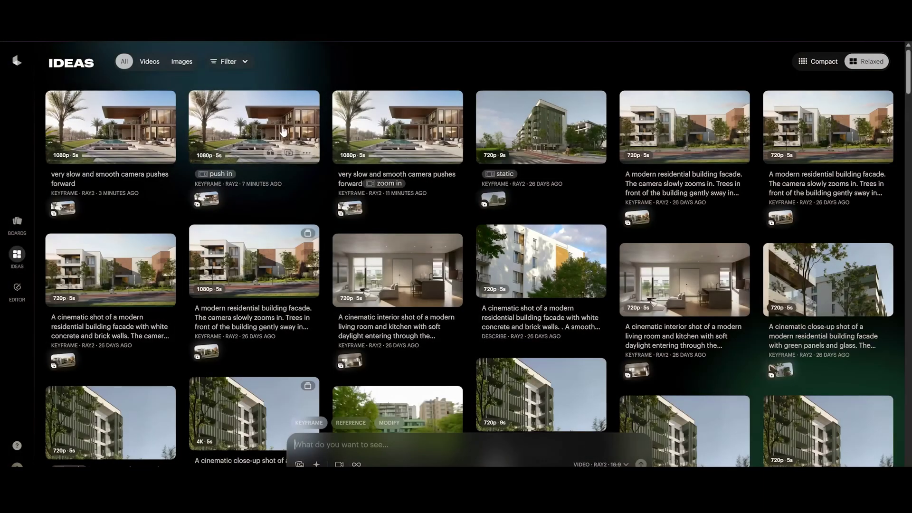
Open and watch the generated villa videos to compare their camera movement
click(397, 127)
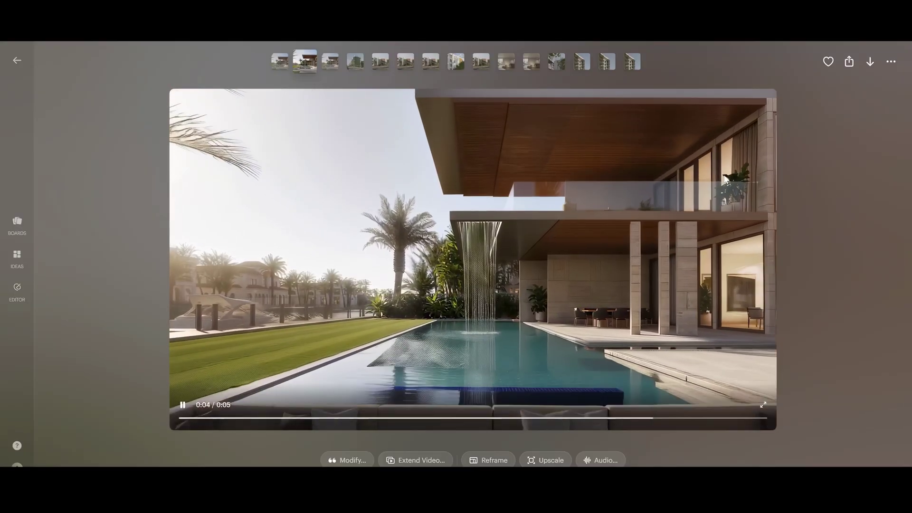
click(730, 169)
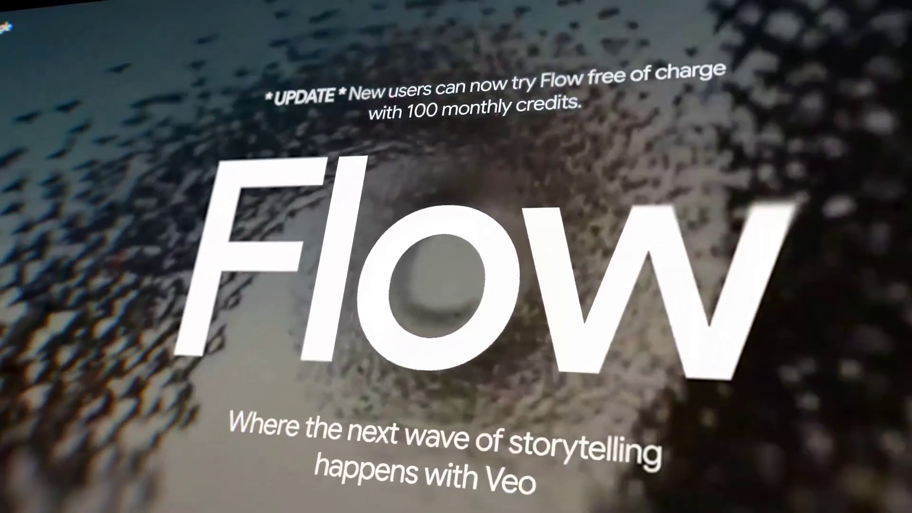
Examine the Google Flow website's overview, capabilities and the pricing of its Google AI Pro and Ultra plans
scroll(816, 128, down, 5)
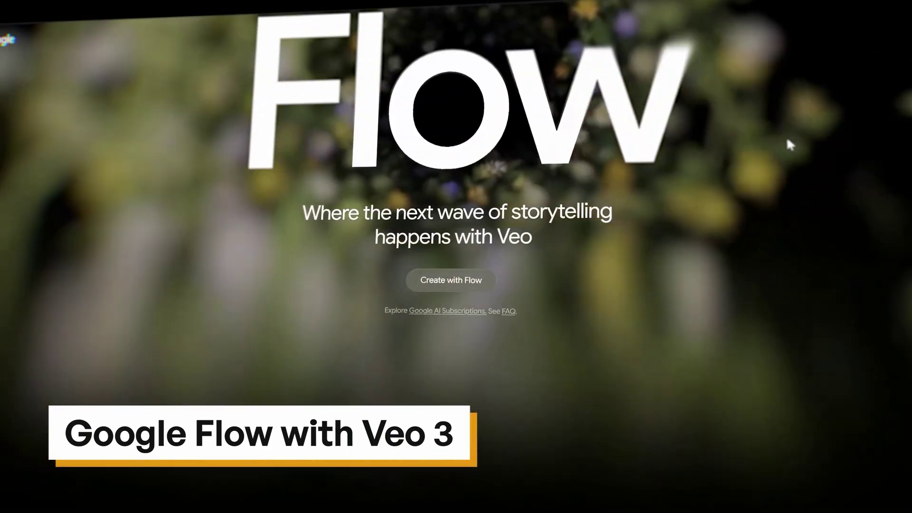
scroll(731, 153, down, 10)
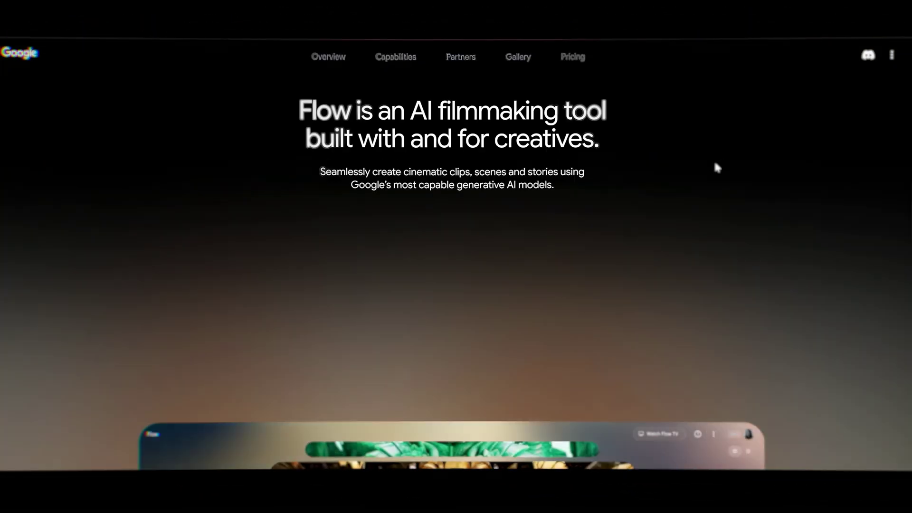
scroll(713, 164, down, 4)
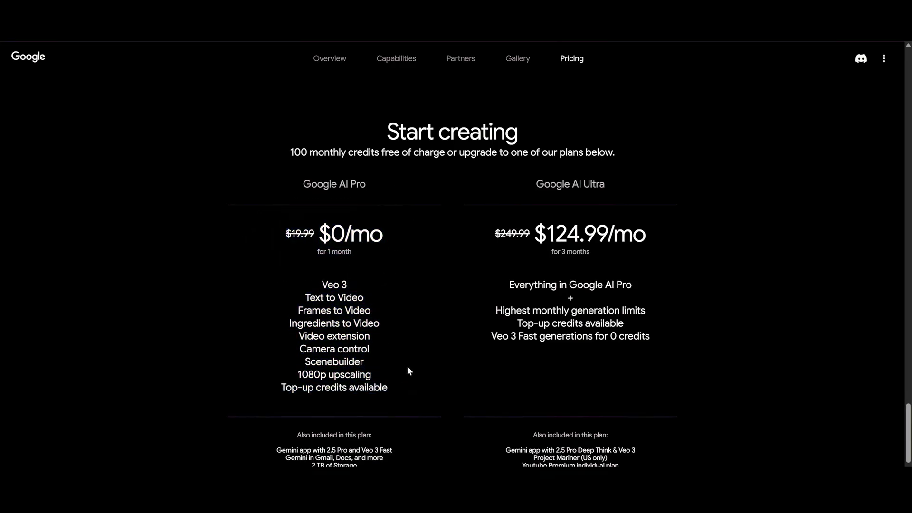
scroll(440, 309, up, 2)
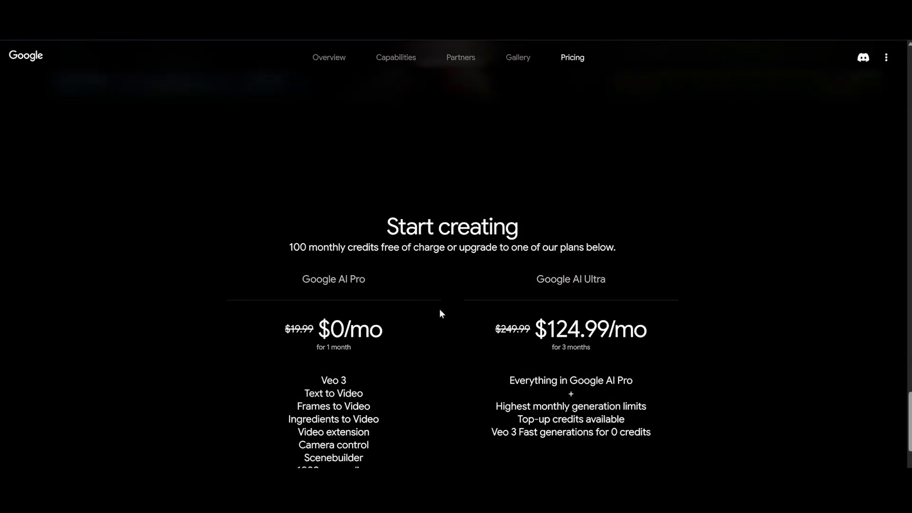
scroll(439, 308, down, 2)
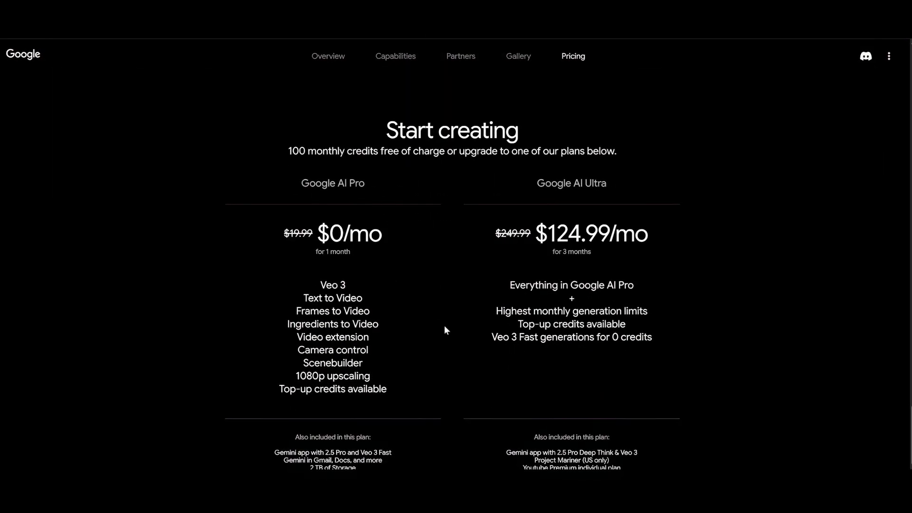
scroll(381, 330, up, 10)
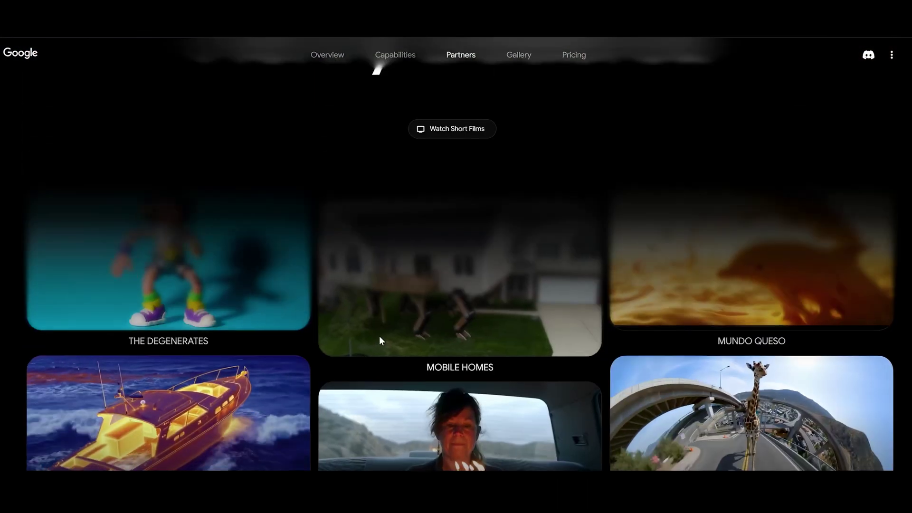
scroll(379, 335, up, 10)
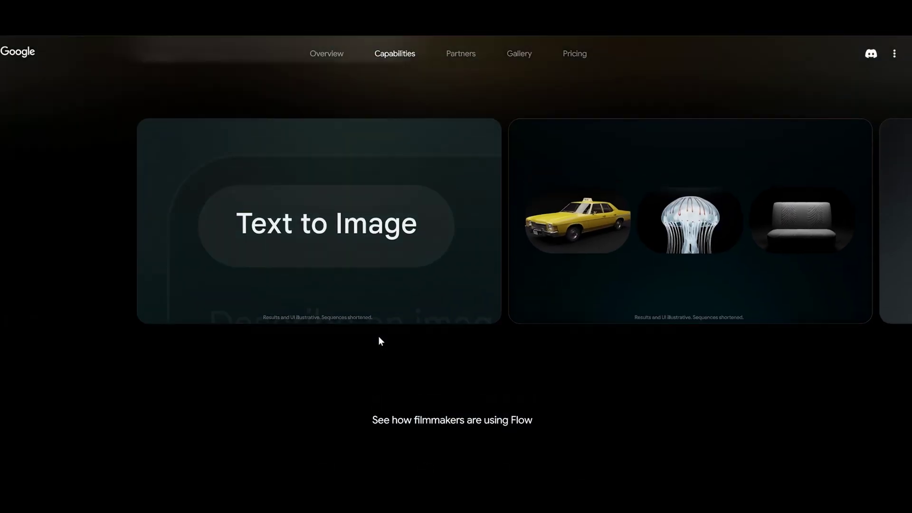
scroll(379, 337, up, 15)
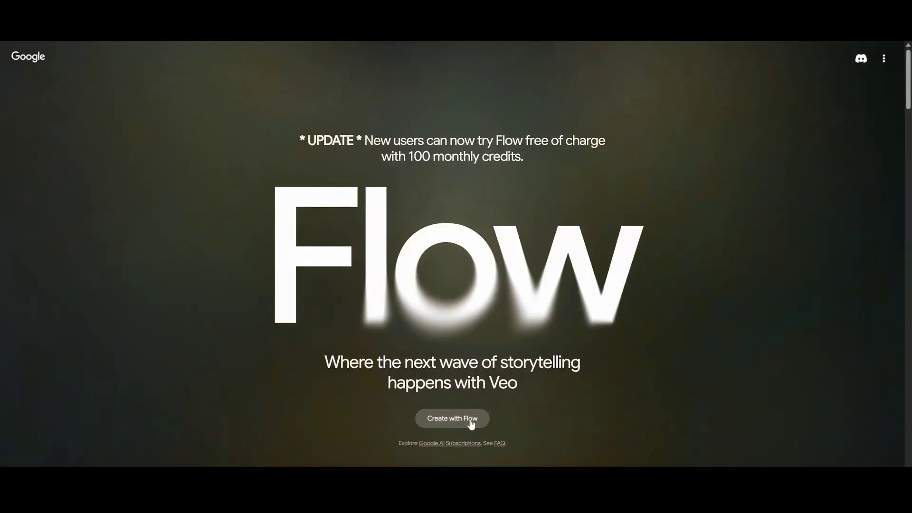
Start creating in Flow, switch to frames-to-video with the villa image as first frame, and enter the prompt "very slow and smooth camera pushes forward"
click(471, 420)
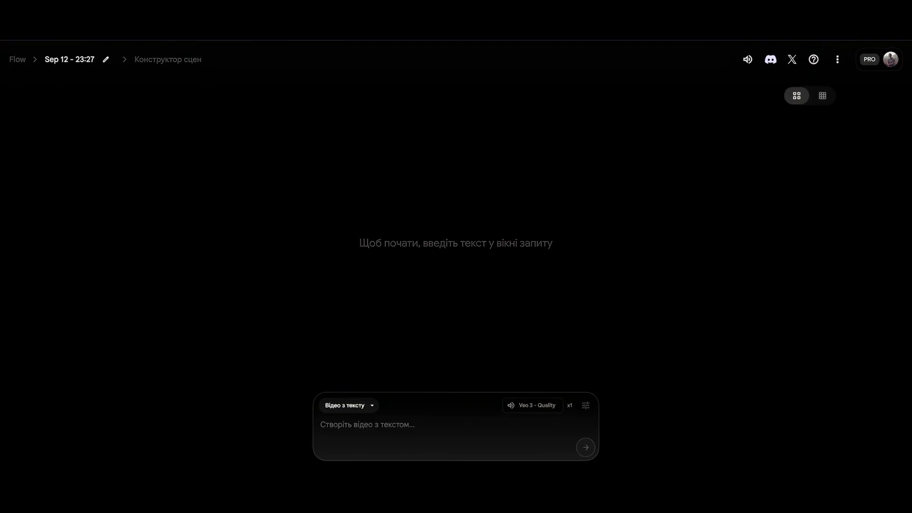
click(348, 405)
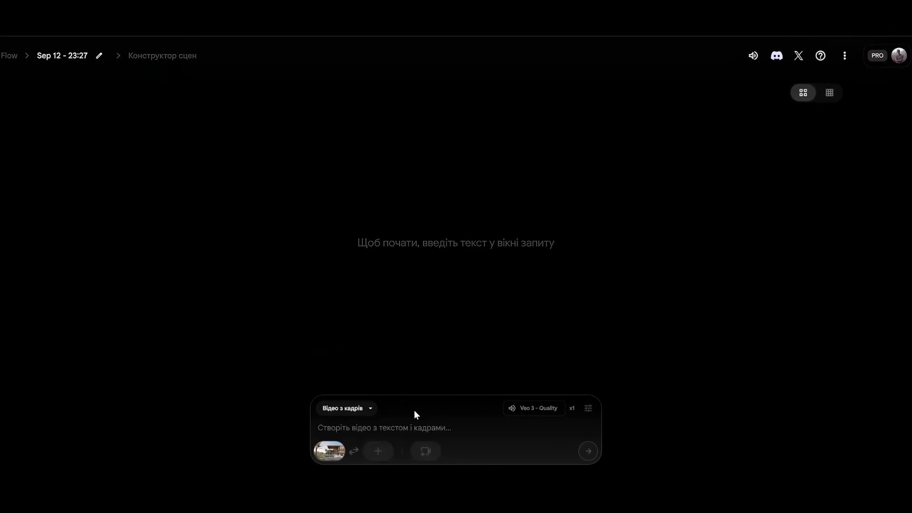
click(411, 426)
text(very slow and smooth camera pushes forward)
Check the available Veo models, keep Veo 3 - Quality and generate the villa video
click(504, 411)
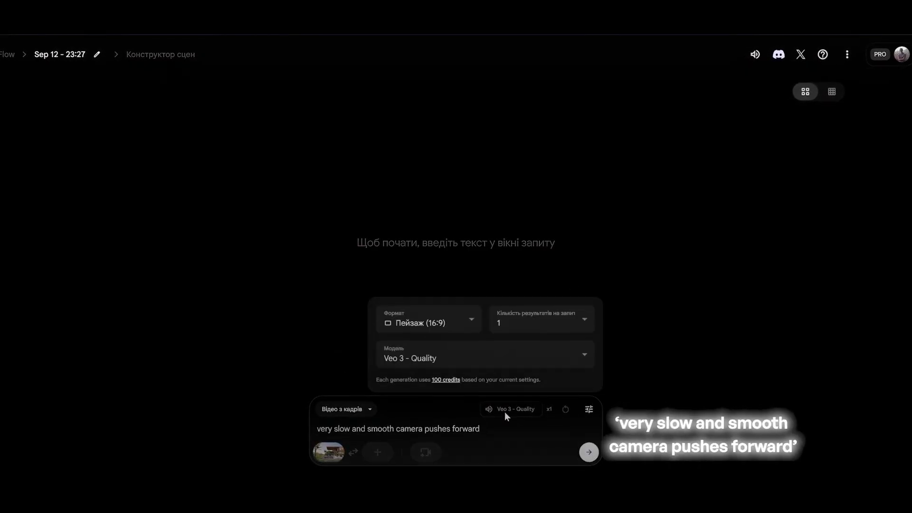
click(463, 358)
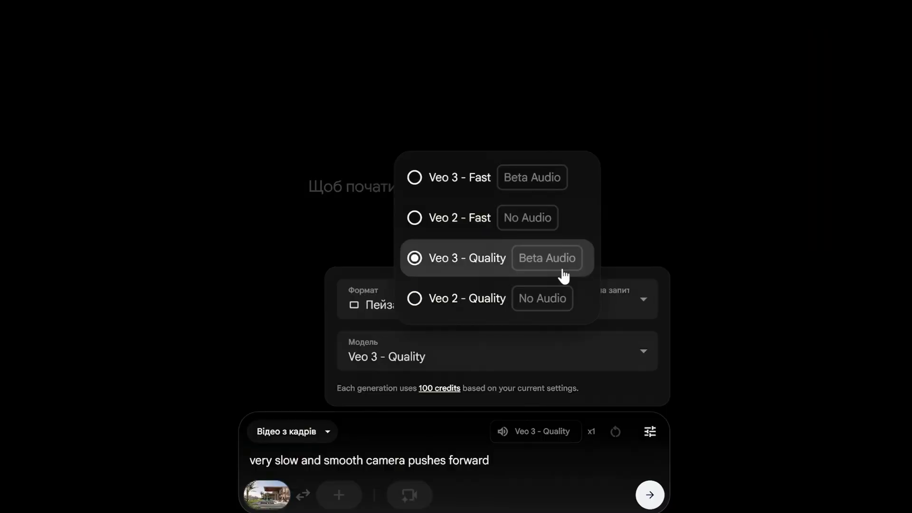
click(587, 283)
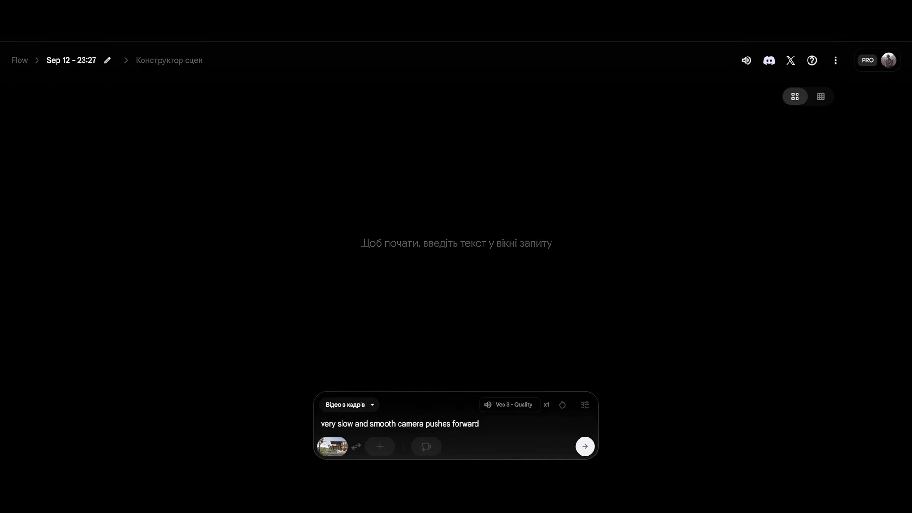
click(585, 447)
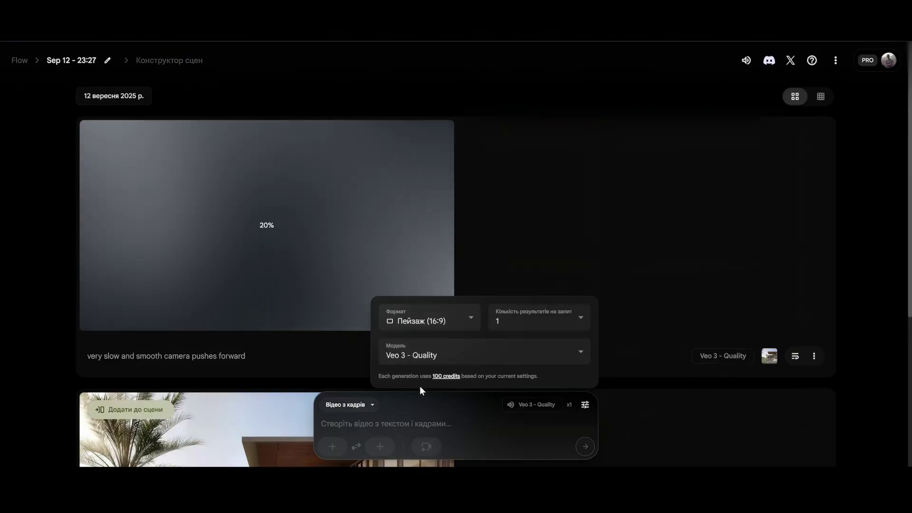
Switch the model to Veo 3 - Fast, compare the credit cost per generation and view the finished villa video
mouse_move(377, 374)
mouse_down()
mouse_move(361, 378)
mouse_move(379, 376)
mouse_up()
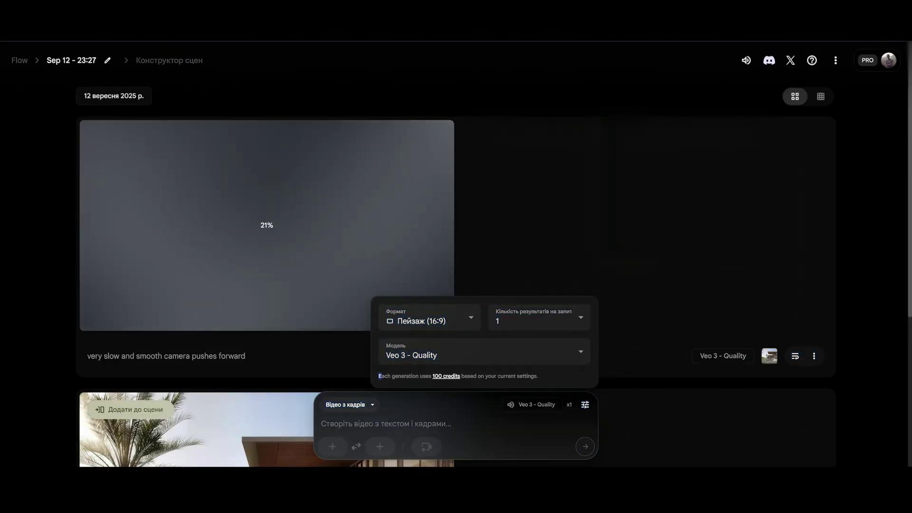
drag(459, 376, 470, 376)
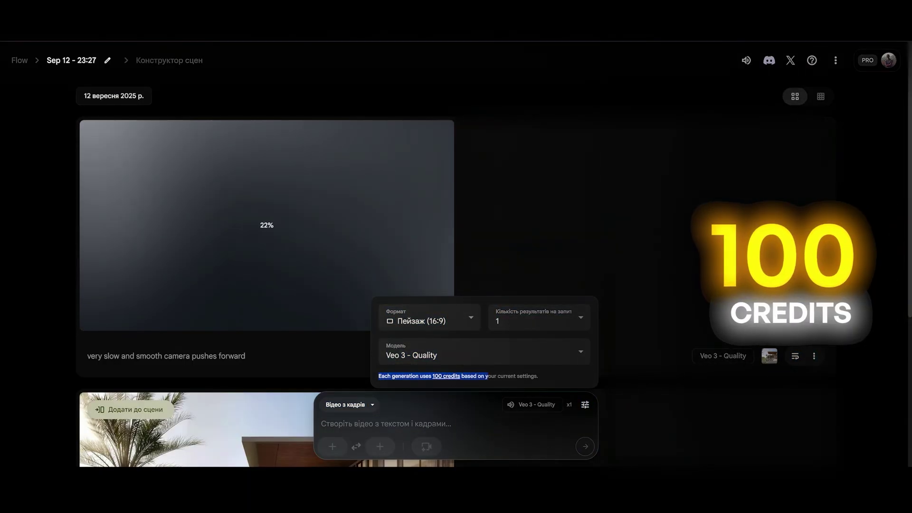
click(404, 354)
click(383, 364)
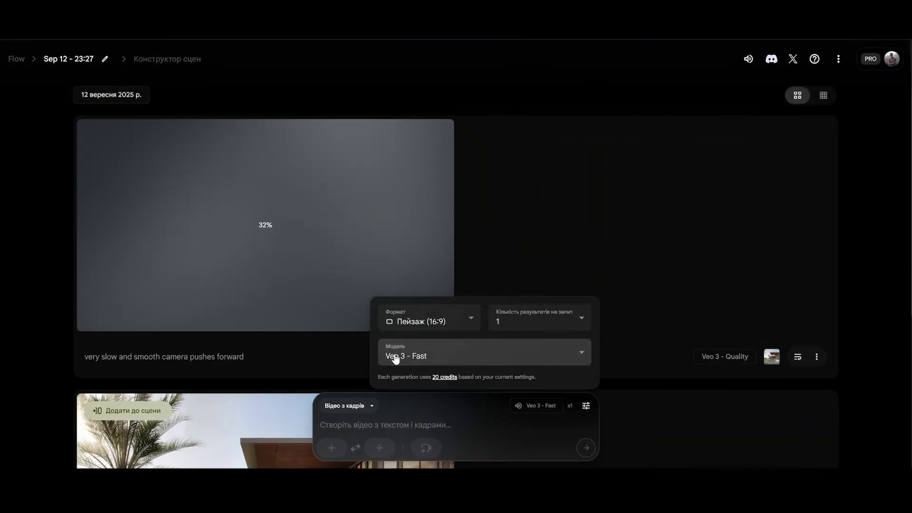
drag(378, 377, 536, 377)
click(434, 383)
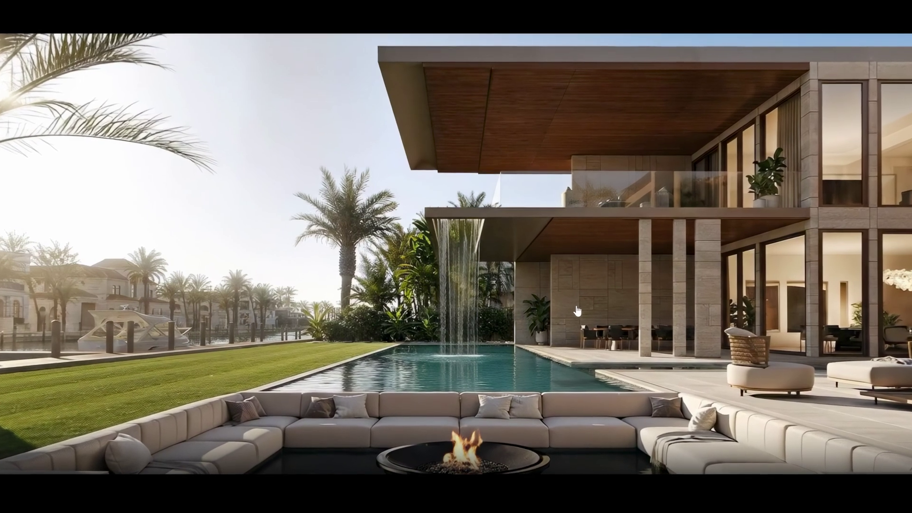
click(540, 408)
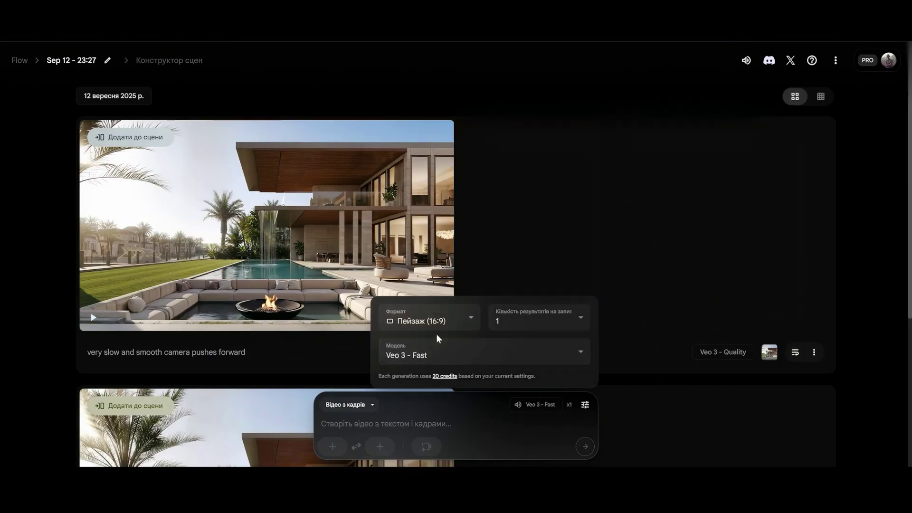
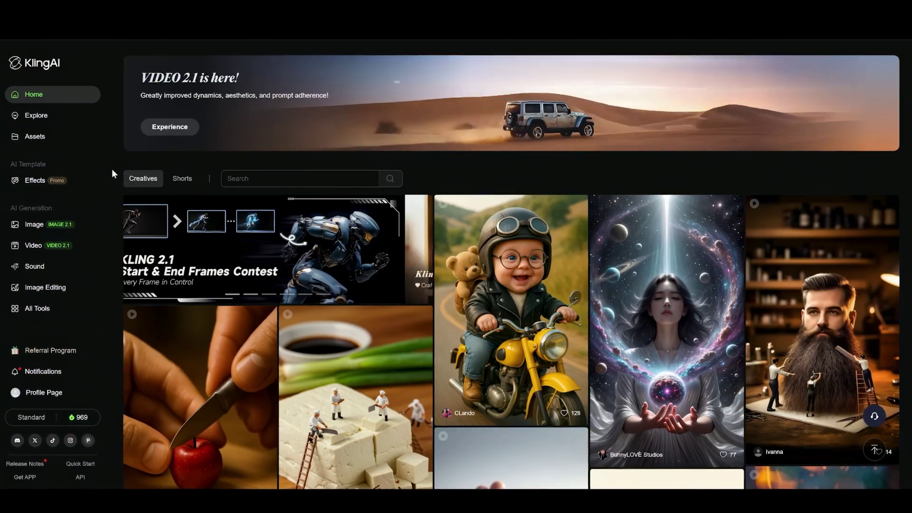
Open KlingAI's video generator, enter the negative prompt "blur, distortion, disfigurement, low quality, collage, grainy, logos, abstract, illustrations, computer-generated" and generate the villa video in Professional mode
click(34, 246)
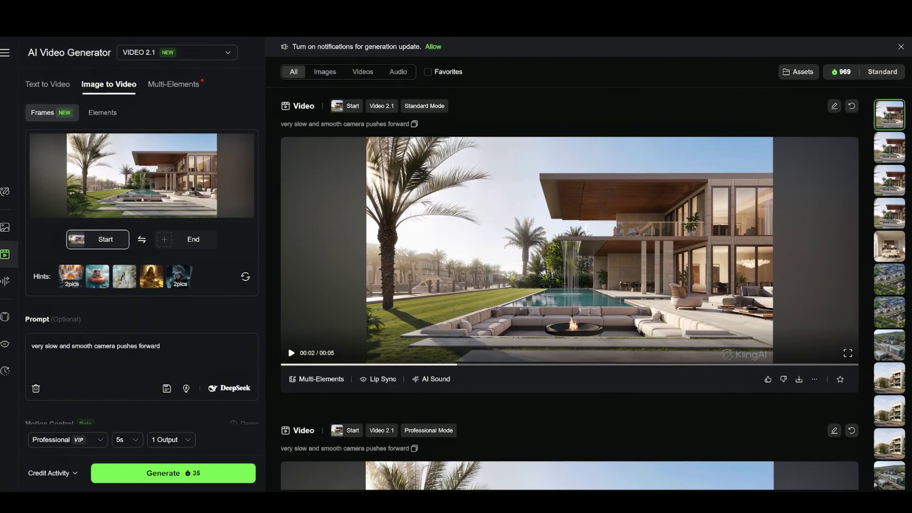
scroll(180, 334, down, 5)
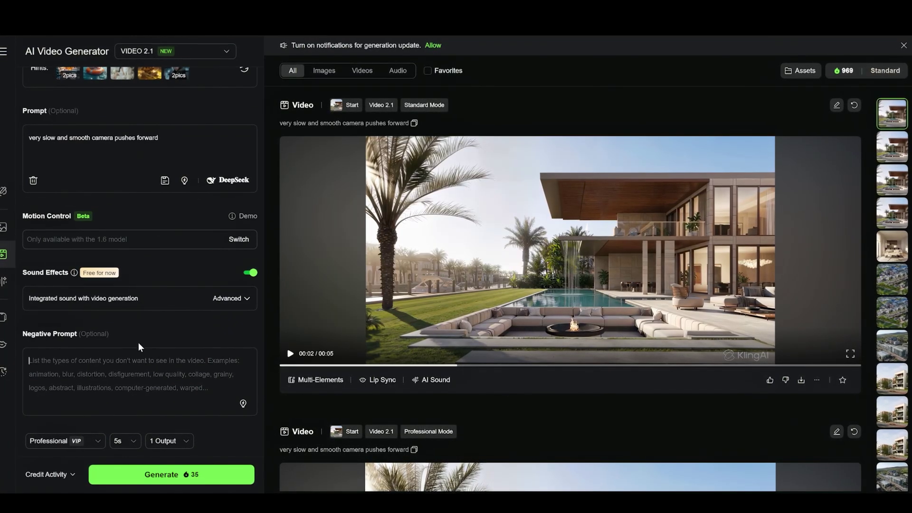
text(blur, distortion, disfigurement, low quality, collage, grainy, logos, abstract, illustrations, computer-generated,)
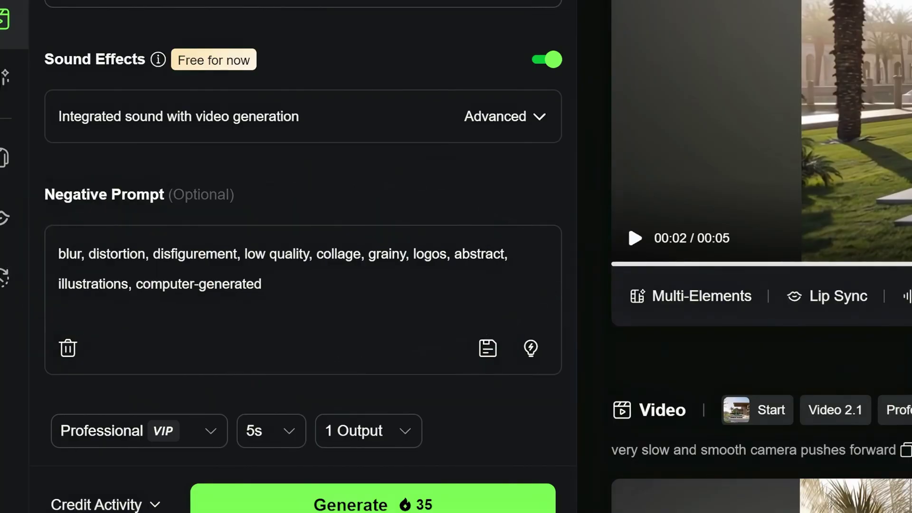
click(133, 430)
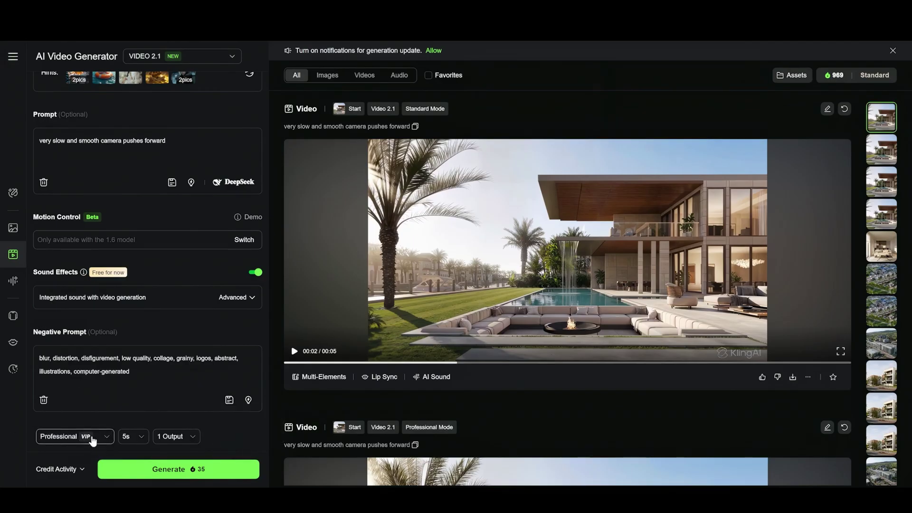
click(195, 470)
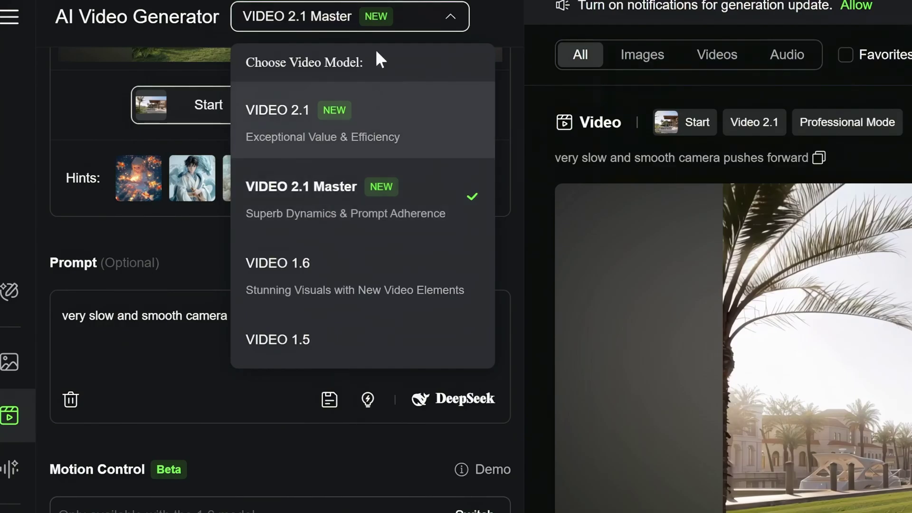
View the finished villa video generated with the VIDEO 2.1 Master model and download it
mouse_move(198, 100)
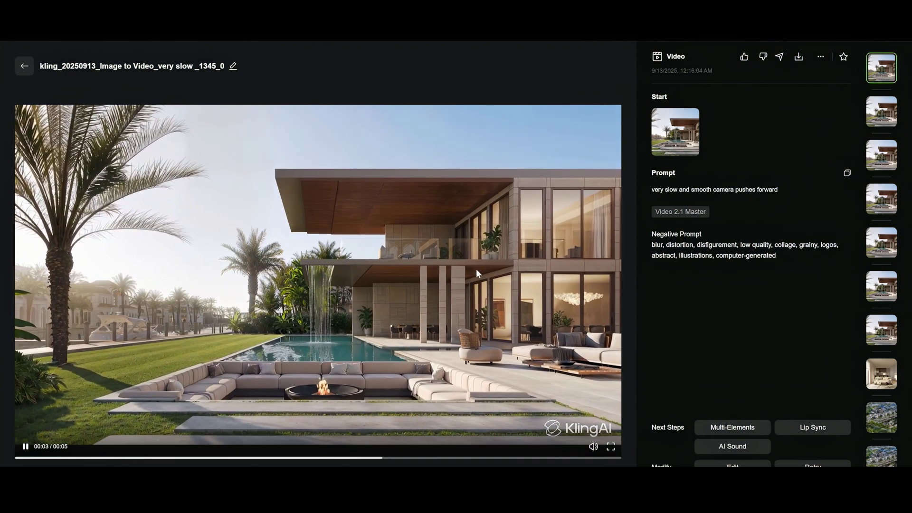
key(Escape)
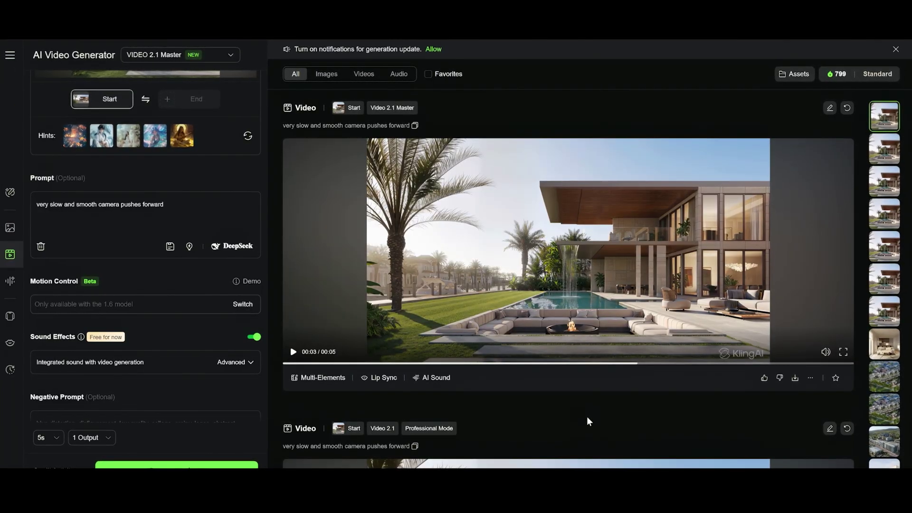
click(797, 380)
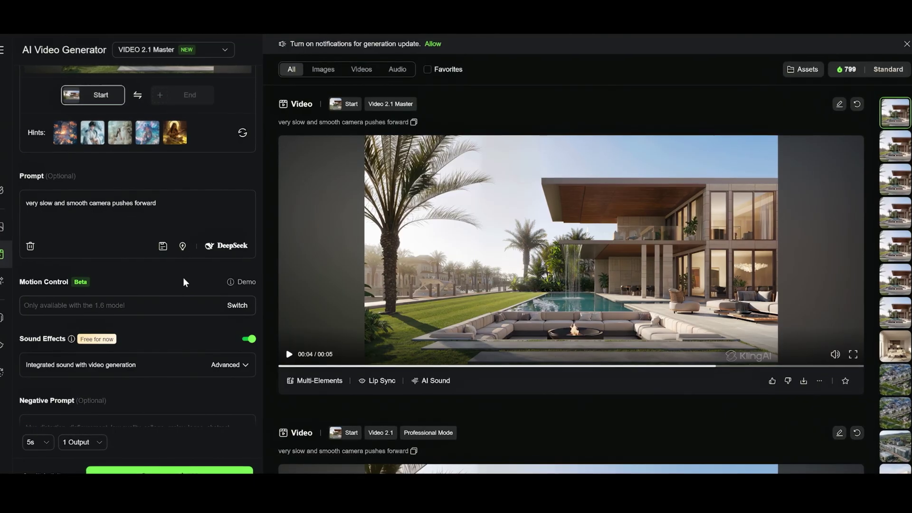
Examine the Pulze website's AI archviz features, including image realism and the video models offered for making images move
scroll(209, 280, down, 2)
scroll(537, 254, down, 5)
scroll(537, 254, up, 1)
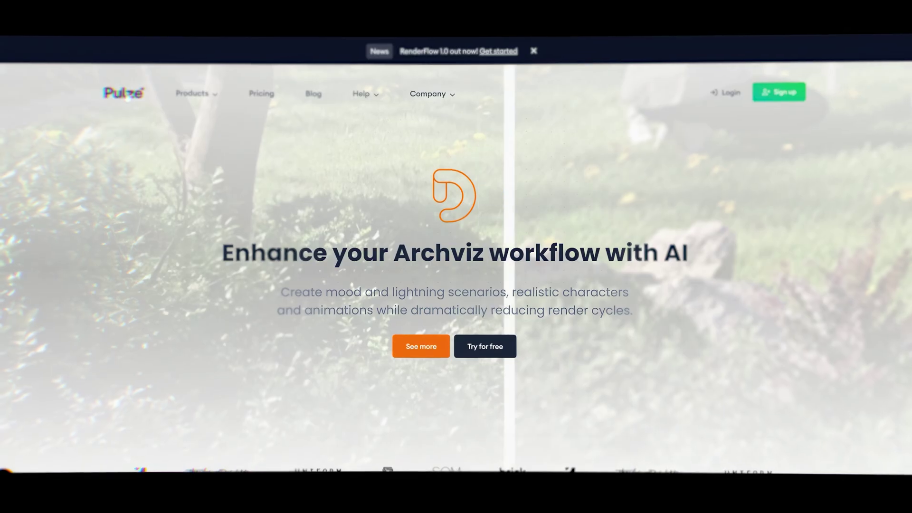
scroll(463, 191, down, 8)
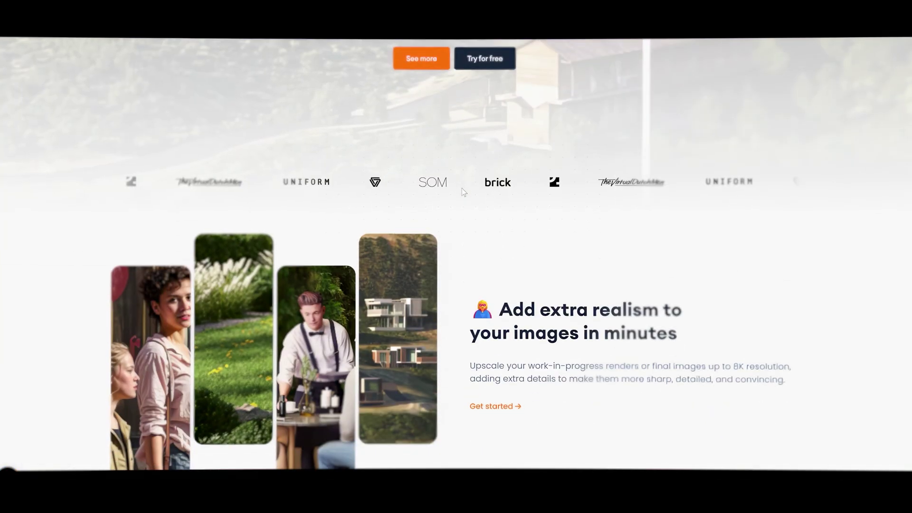
scroll(462, 188, down, 2)
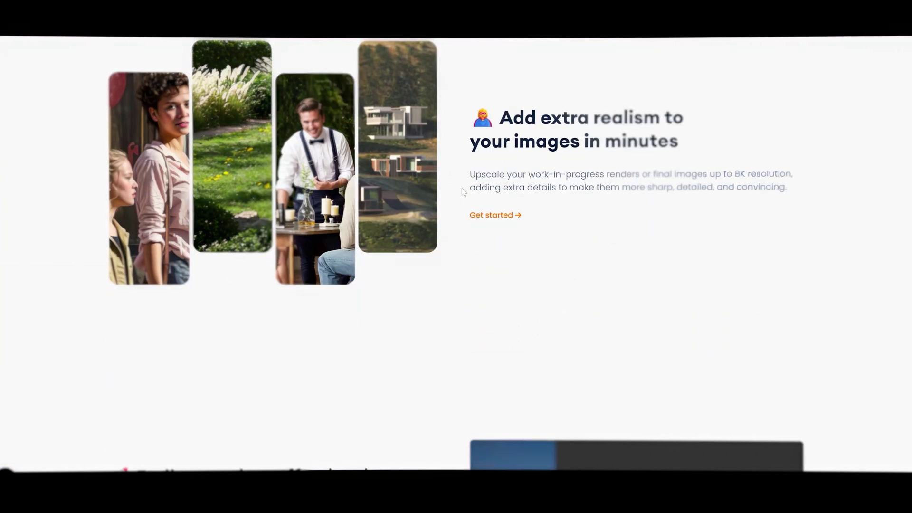
scroll(461, 188, up, 3)
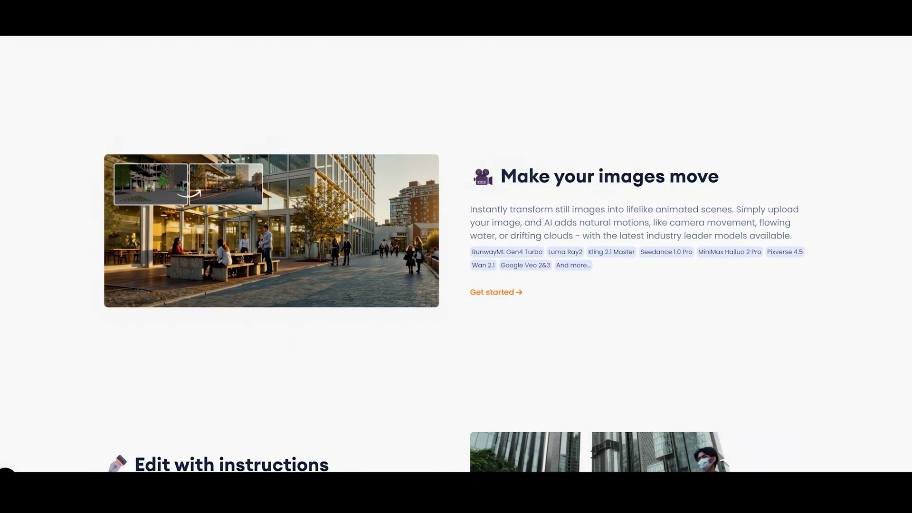
scroll(460, 207, up, 1)
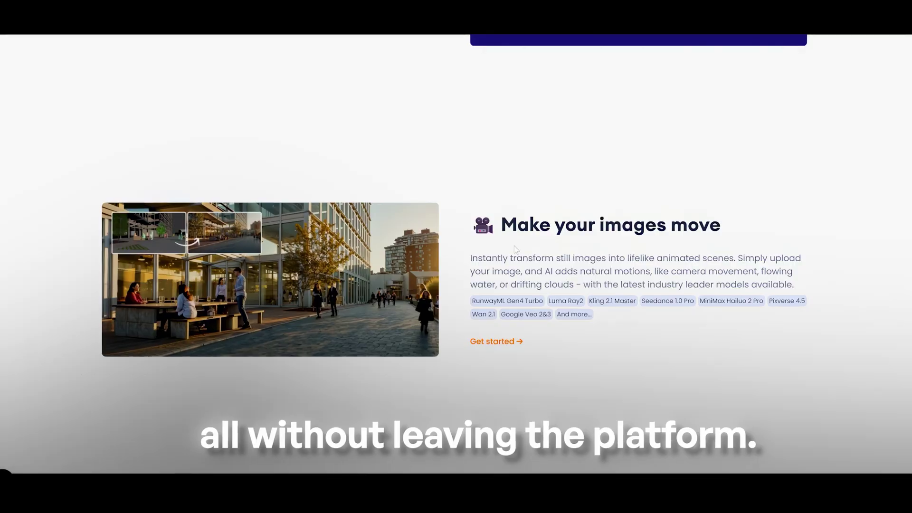
scroll(514, 246, down, 1)
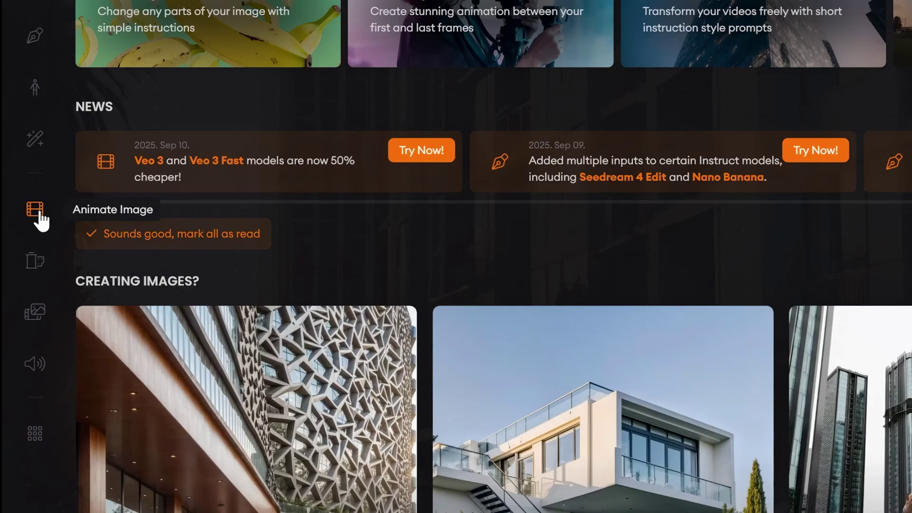
Open Pulze's Animate Image tool, choose the Kling 2.1 Master image-to-video model and play the finished villa video
click(35, 208)
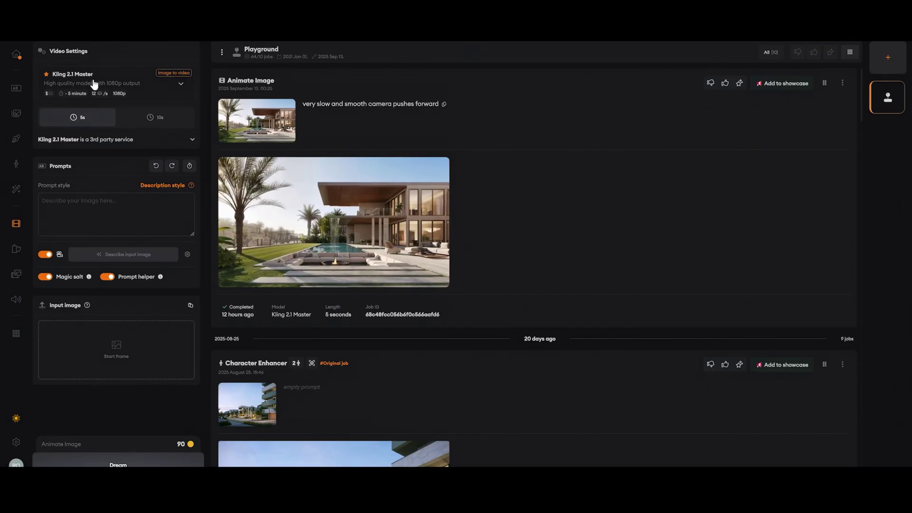
click(94, 84)
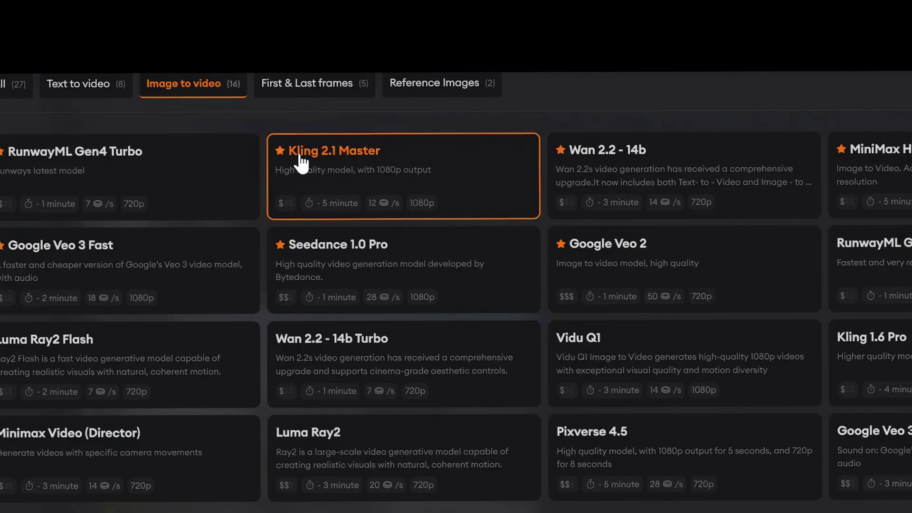
click(358, 171)
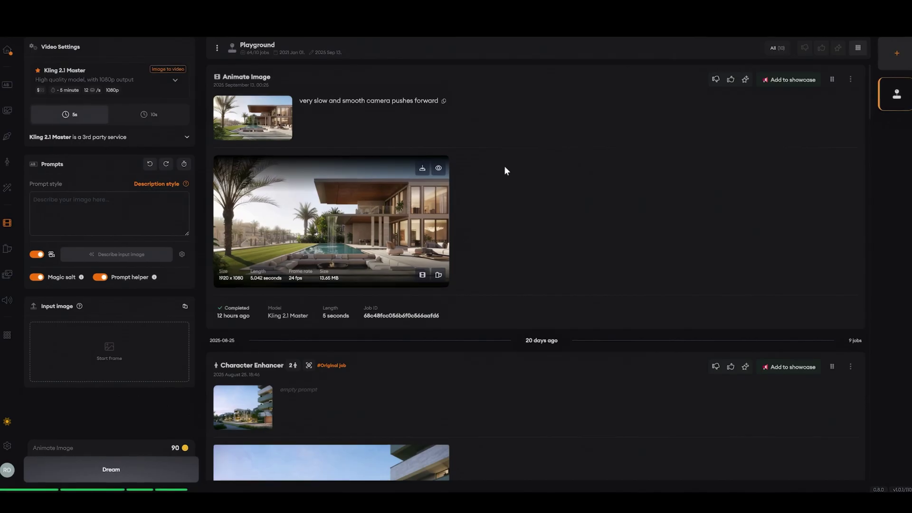
click(399, 234)
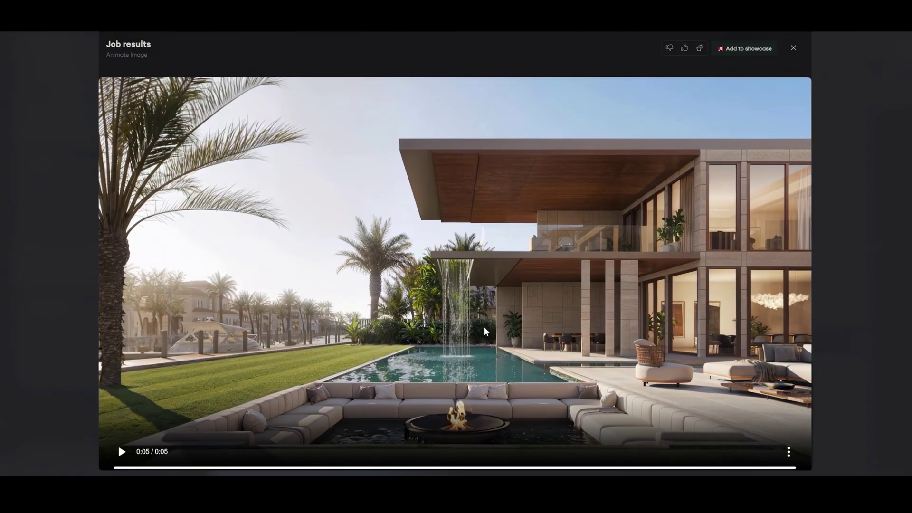
click(483, 327)
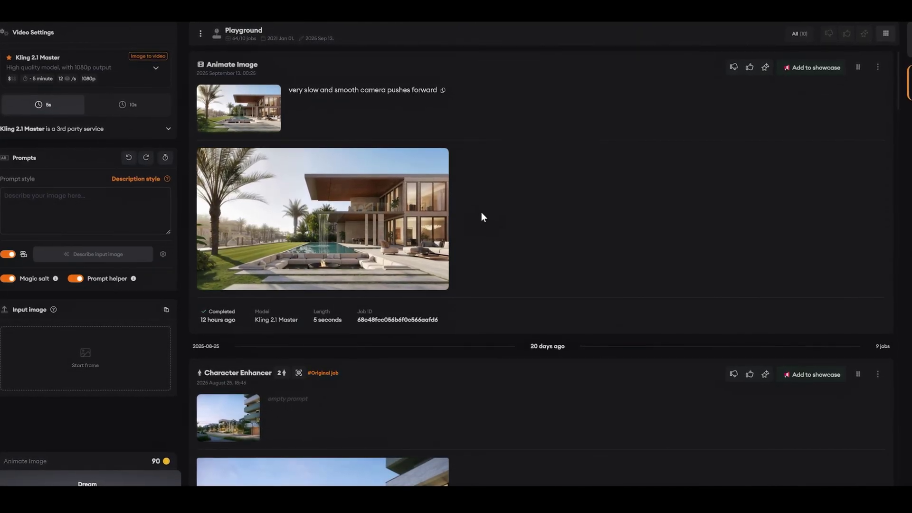
Upscale the villa video 2x with TopazLabs Video AI, using the AI Video preset and 1x frame interpolation
mouse_move(388, 242)
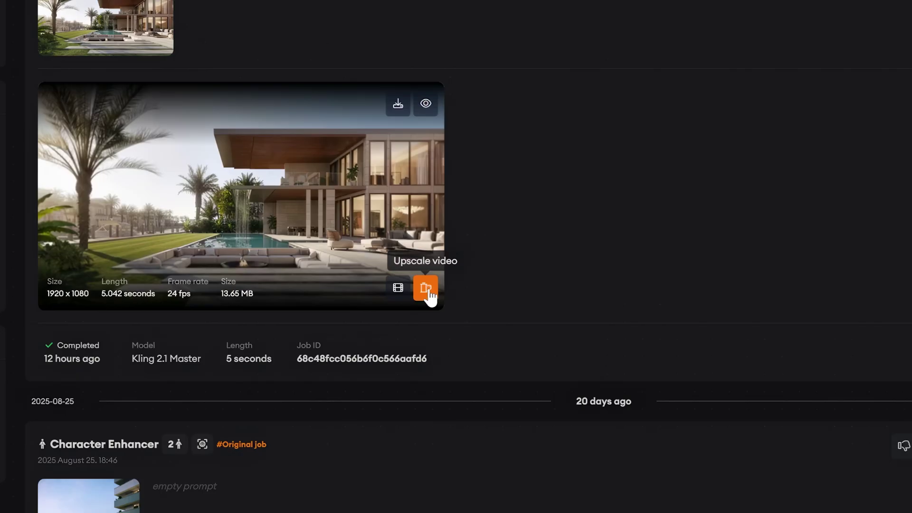
click(425, 288)
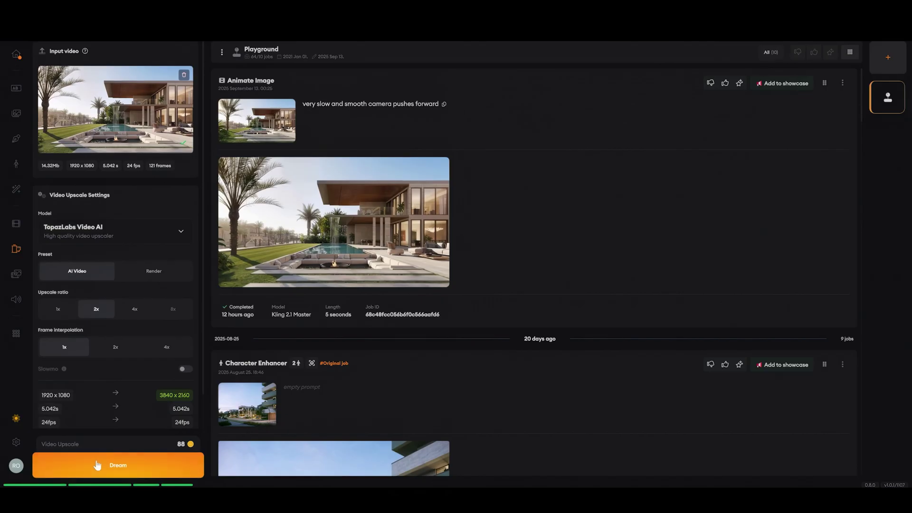
click(98, 464)
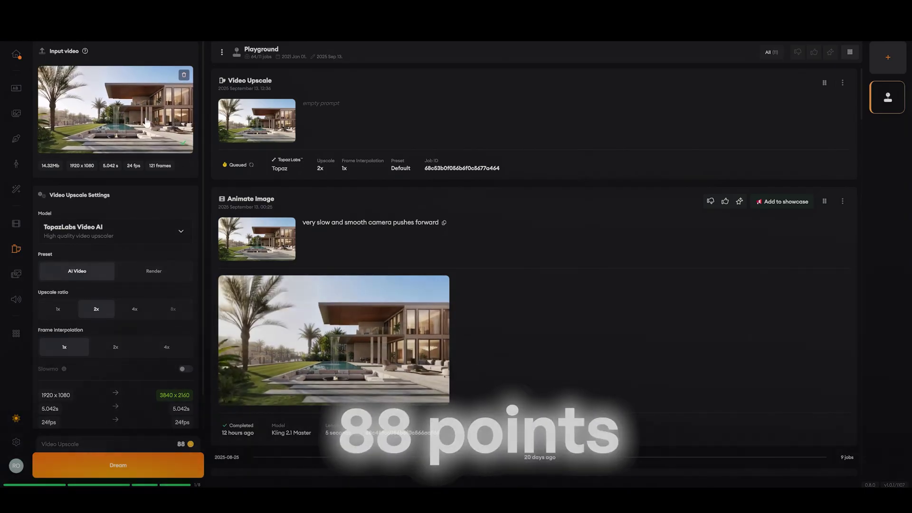
Play the upscaled villa video and check its resolution, length and frame rate in the job list
click(269, 124)
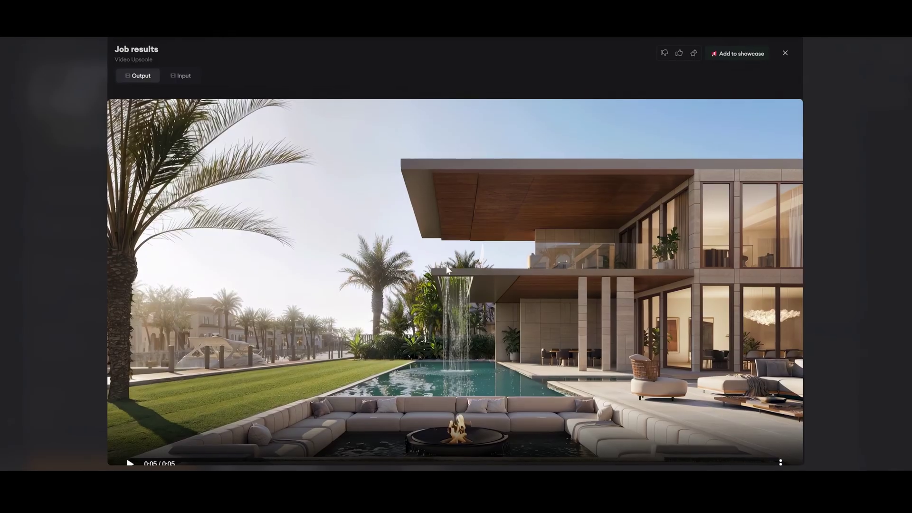
click(491, 294)
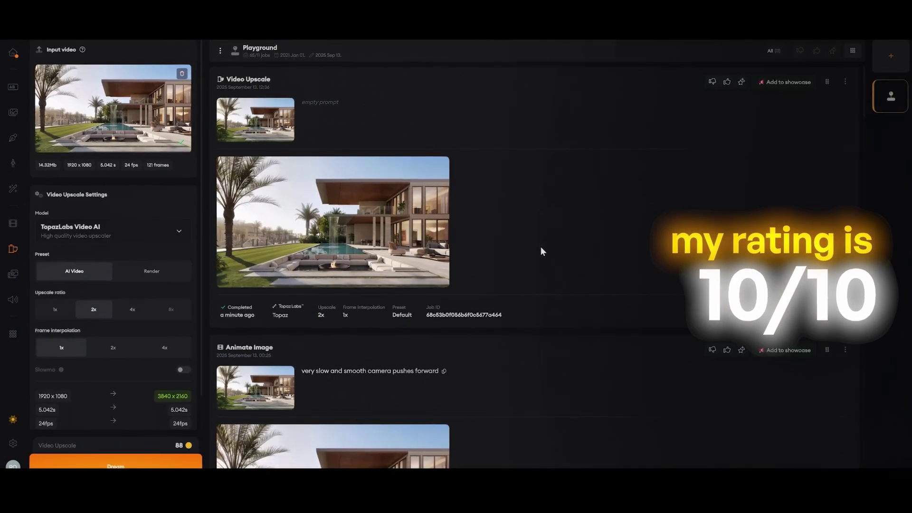
mouse_move(423, 191)
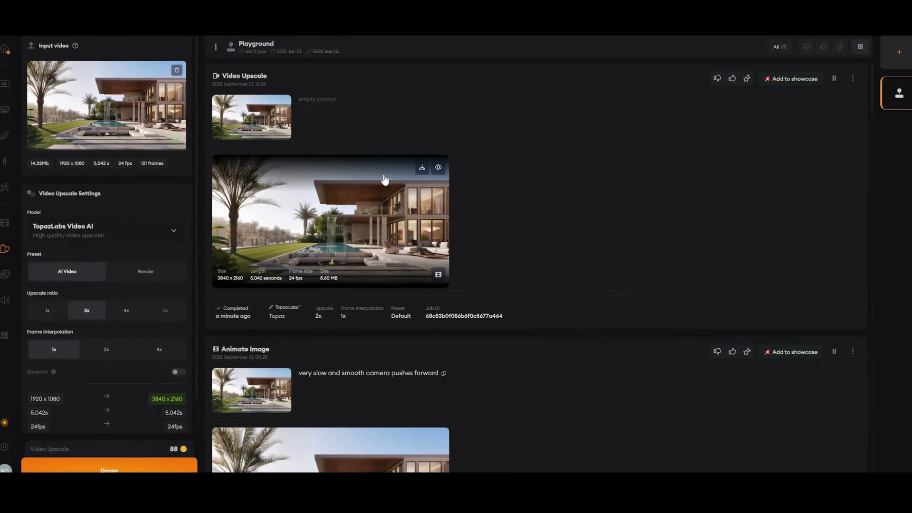
click(488, 220)
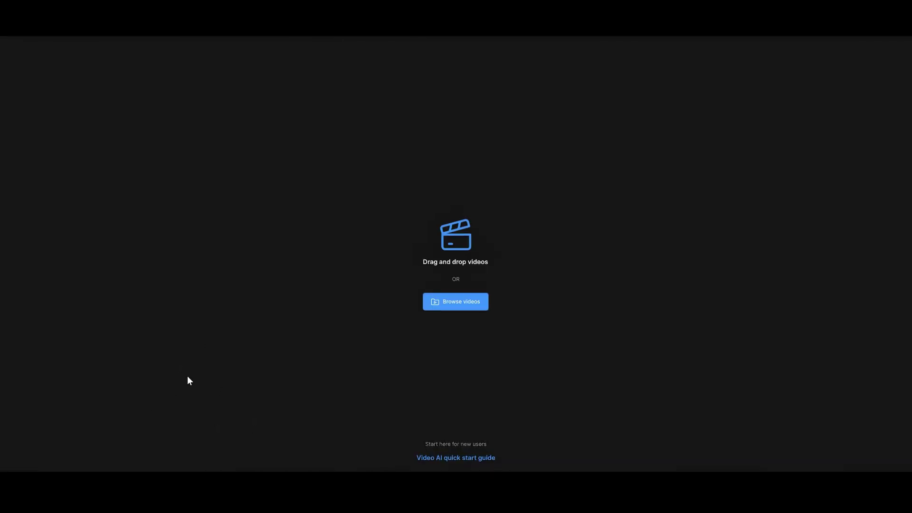
Switch to Topaz Video AI, import the villa video and set its output to 2x Upscale
drag(0, 228, 233, 234)
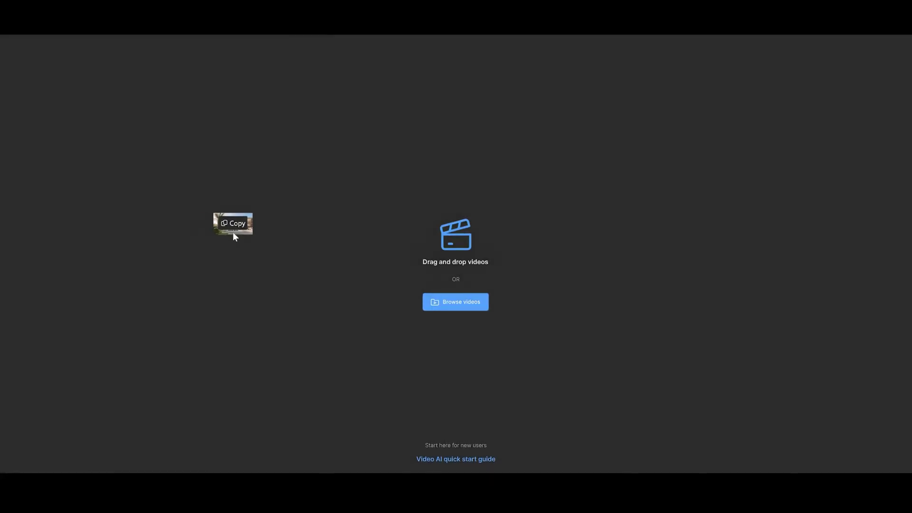
drag(306, 286, 316, 310)
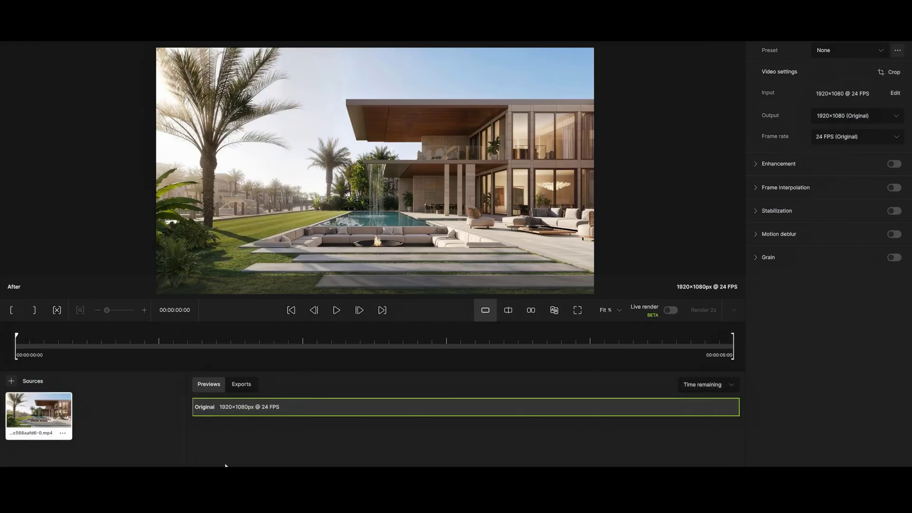
click(836, 118)
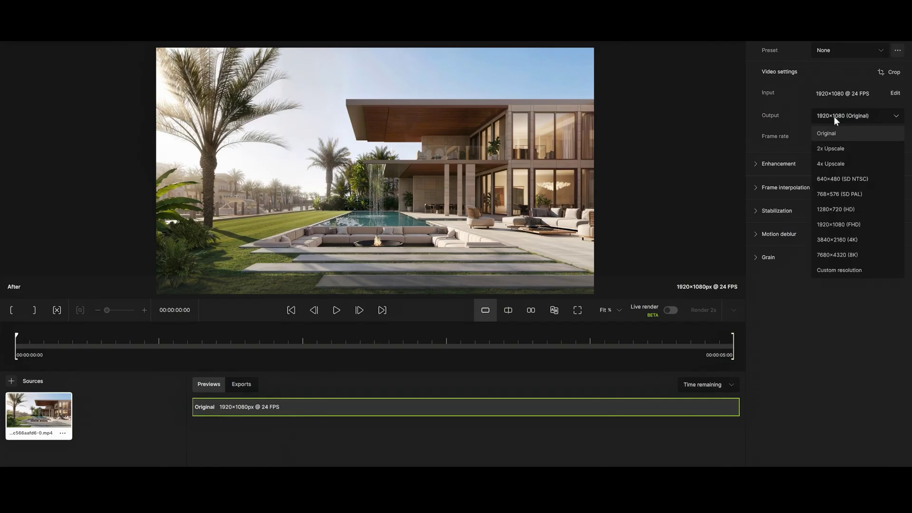
click(840, 148)
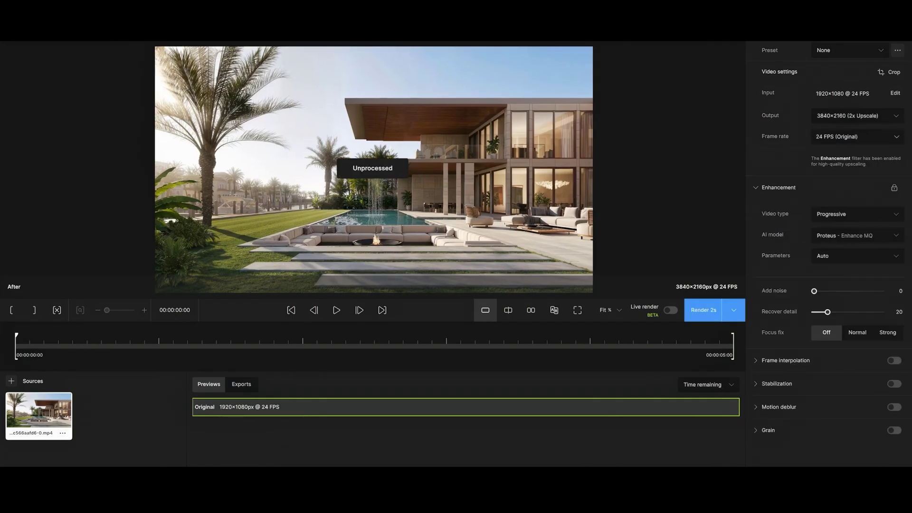